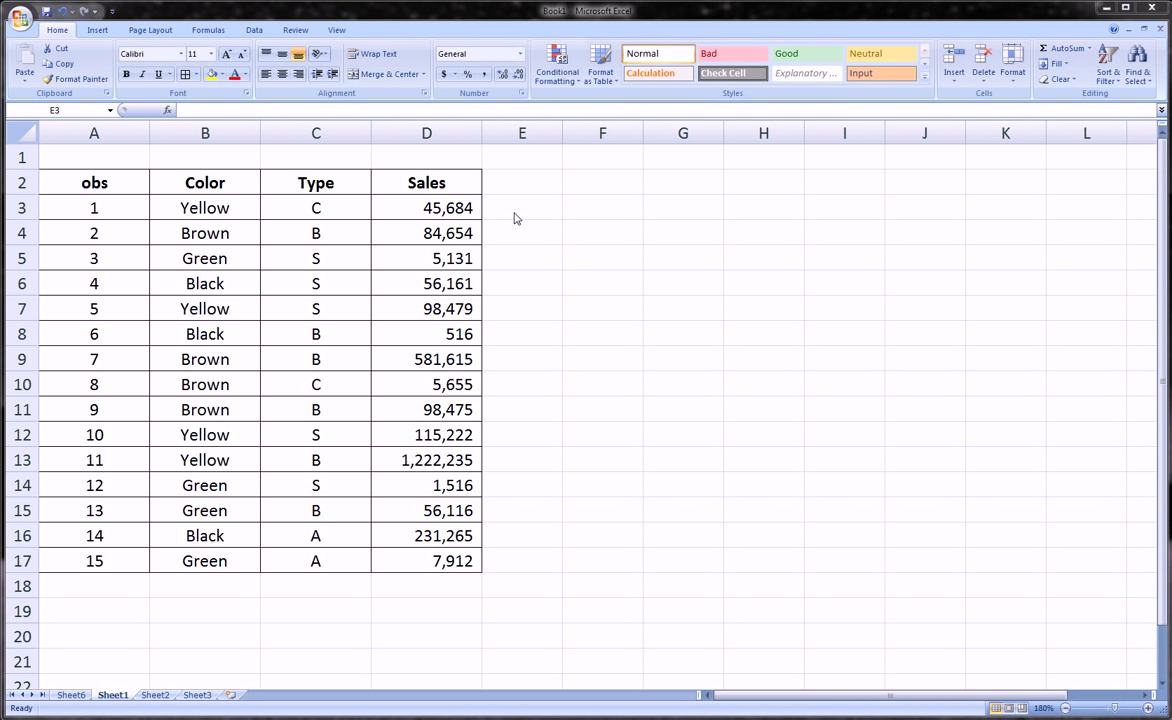
Widen column E to more than three times its width to make room for a long header
click(512, 215)
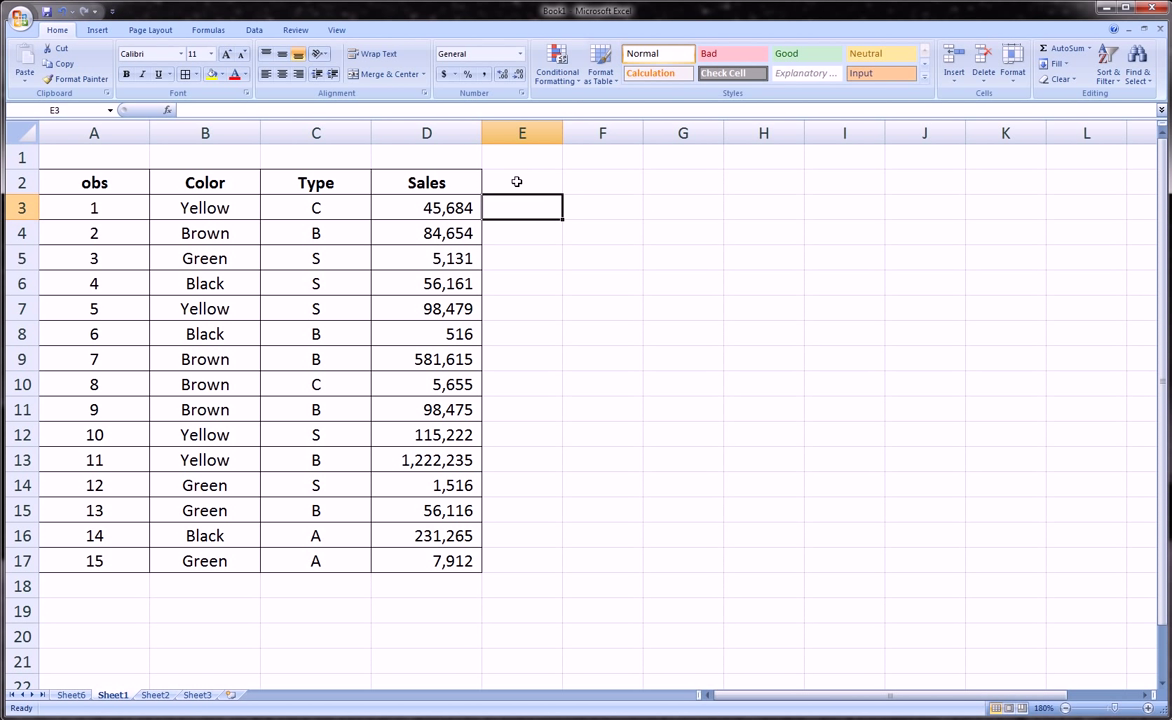
click(521, 180)
drag(563, 131, 754, 131)
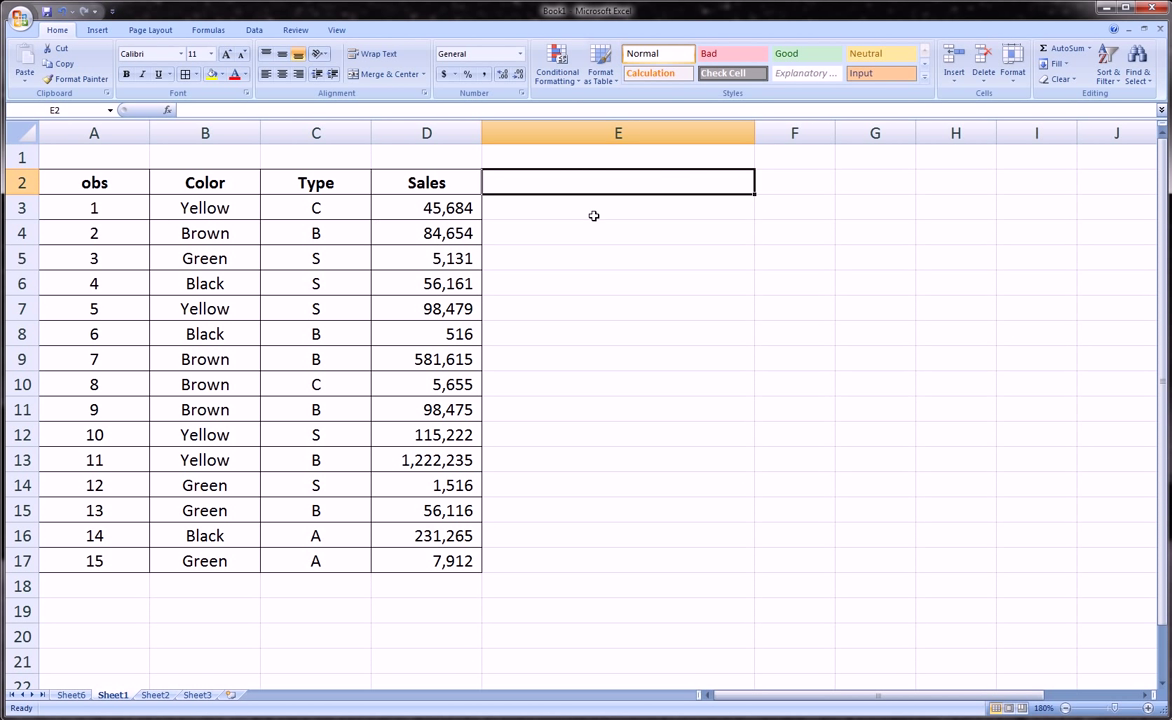
click(21, 208)
click(21, 233)
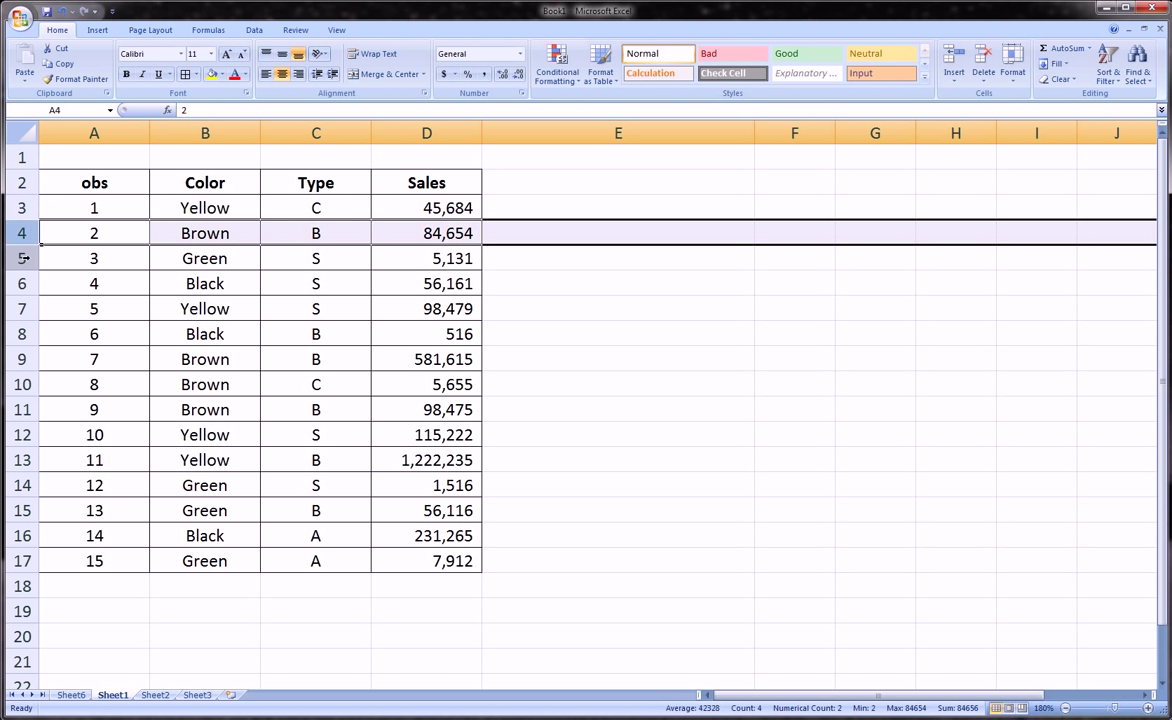
click(20, 259)
click(20, 284)
click(21, 208)
click(205, 208)
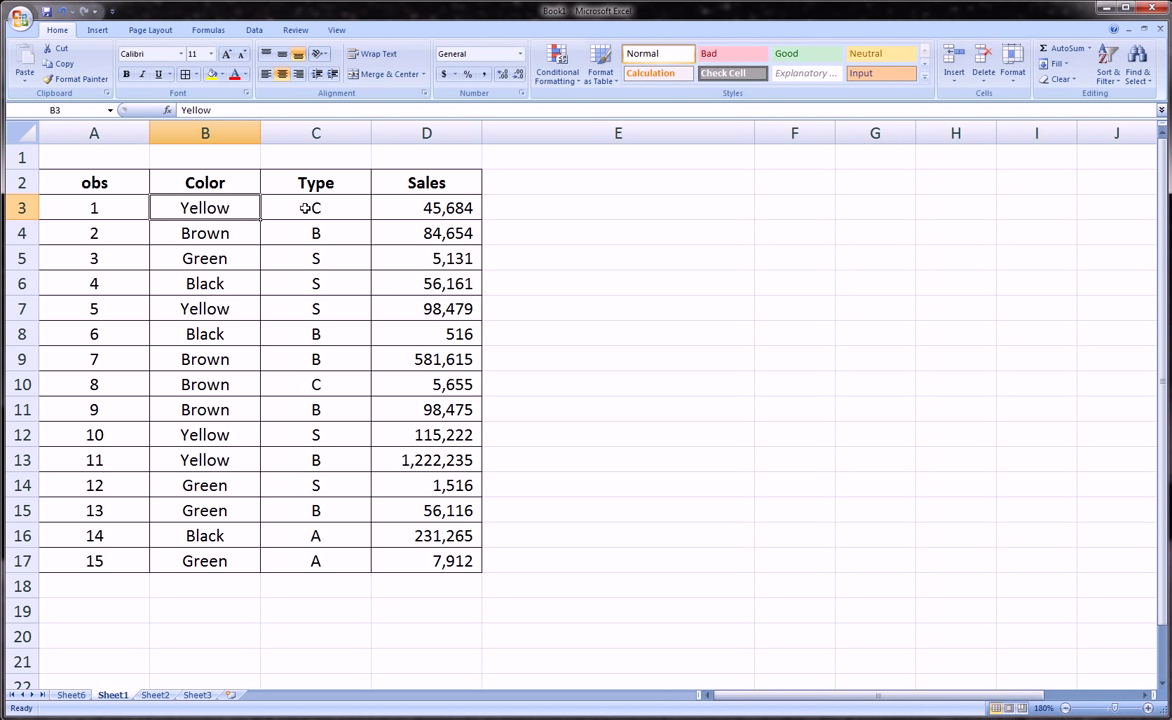
Enter the header "Yellow? Type C? Sales>40,000" in cell E2
click(522, 185)
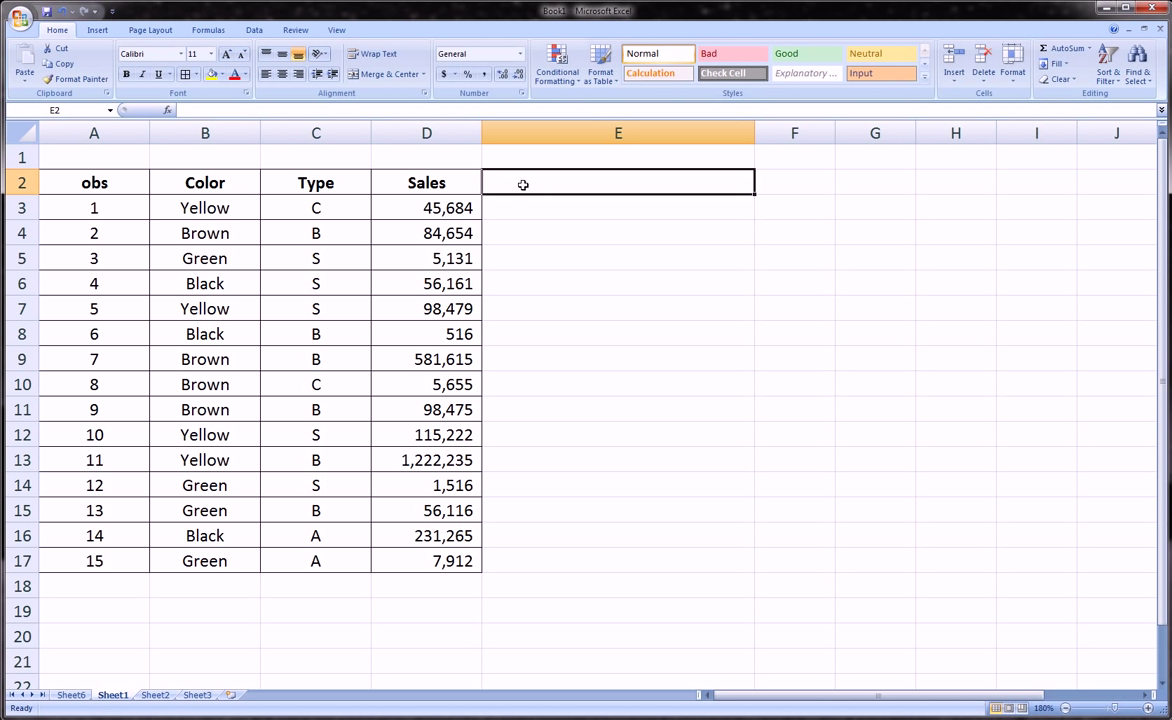
text(Y)
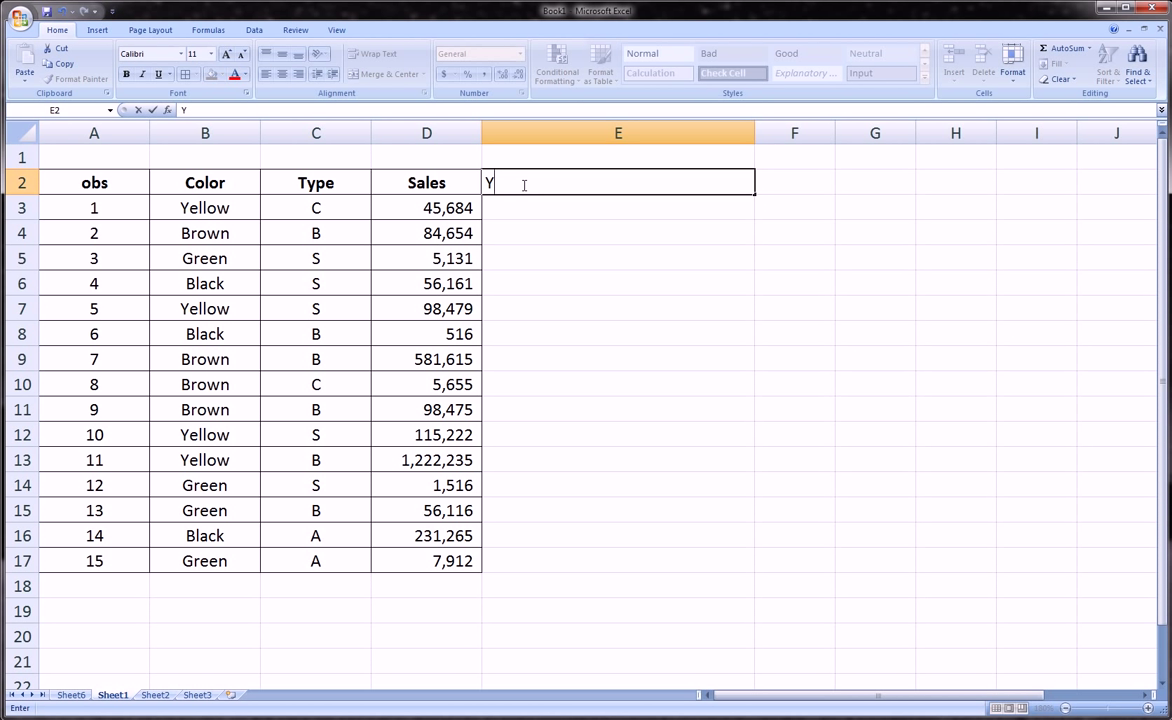
text(ellow? Type)
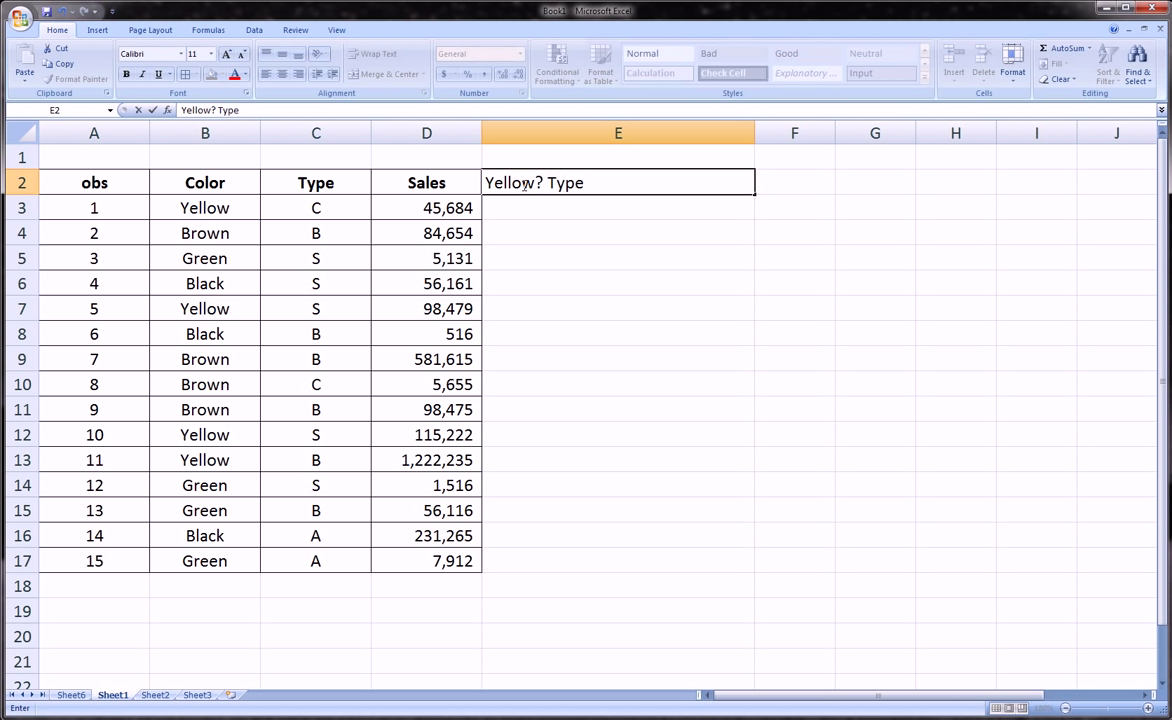
text( C? Sales>)
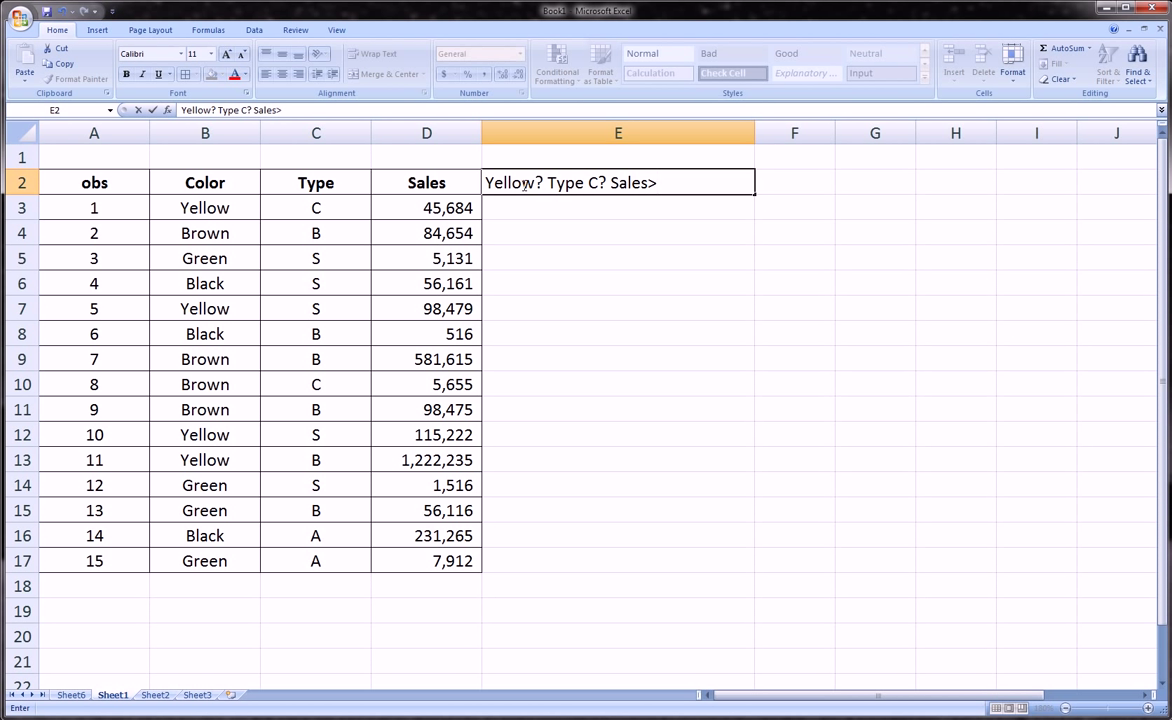
text(40,000)
key(Return)
click(596, 186)
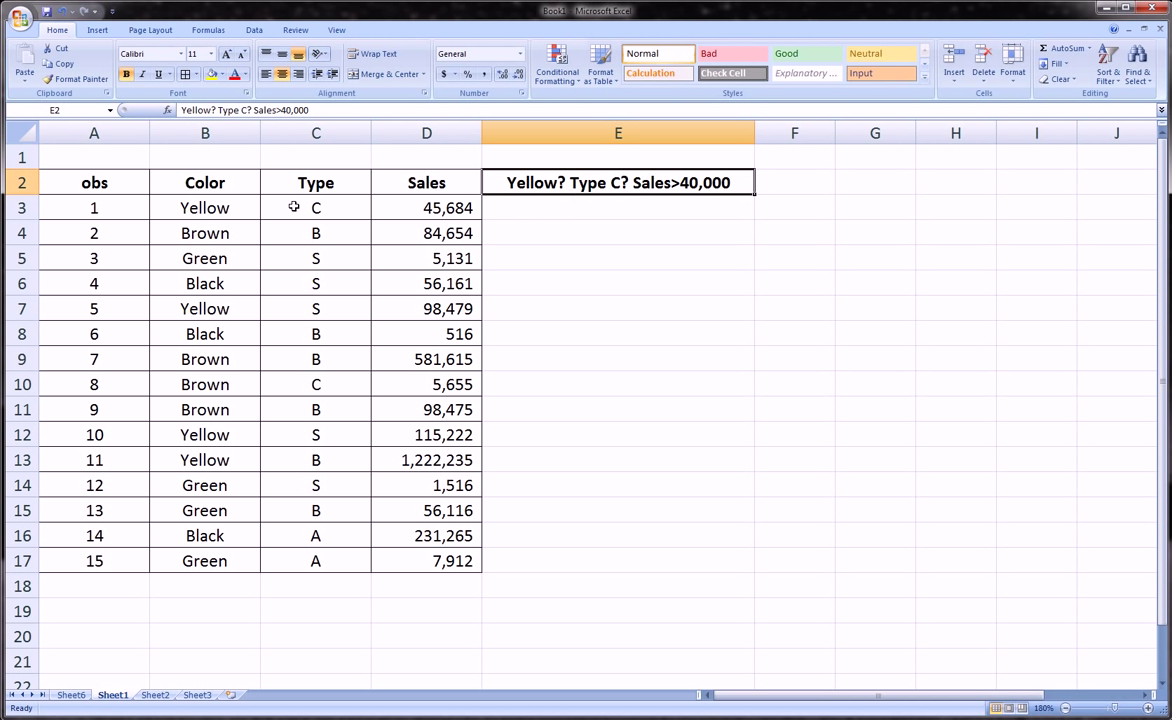
Review the first record's color, type and sales against the three criteria in the column E header
drag(222, 207, 390, 212)
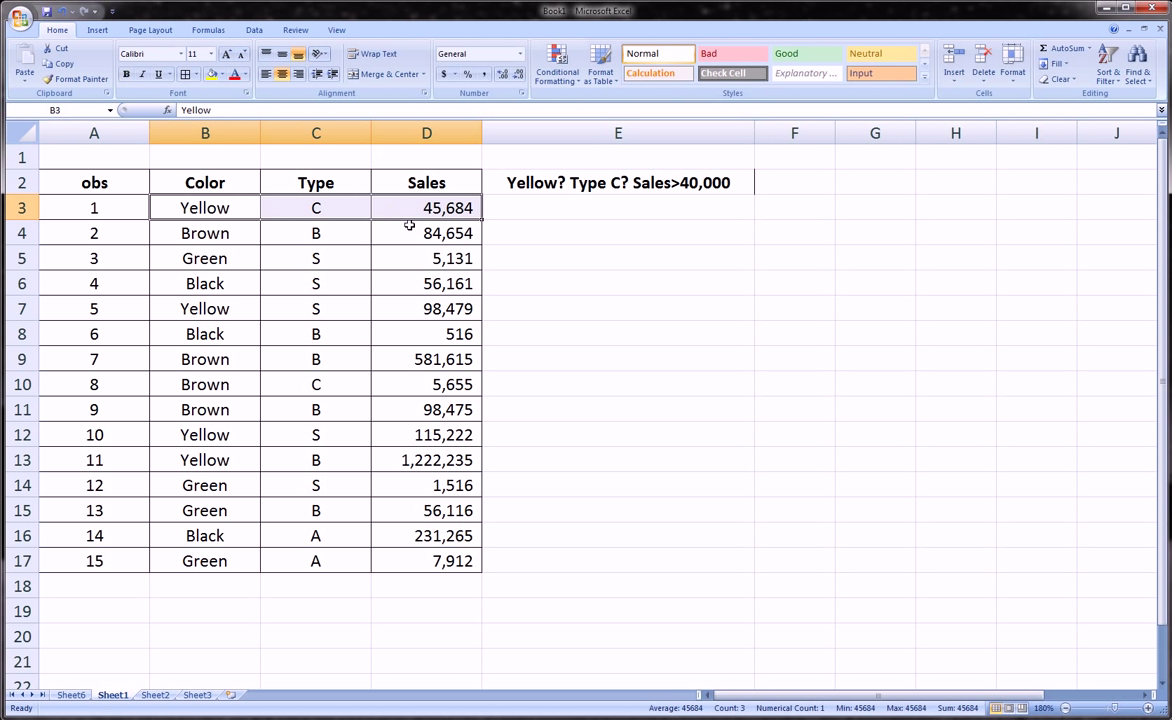
click(495, 210)
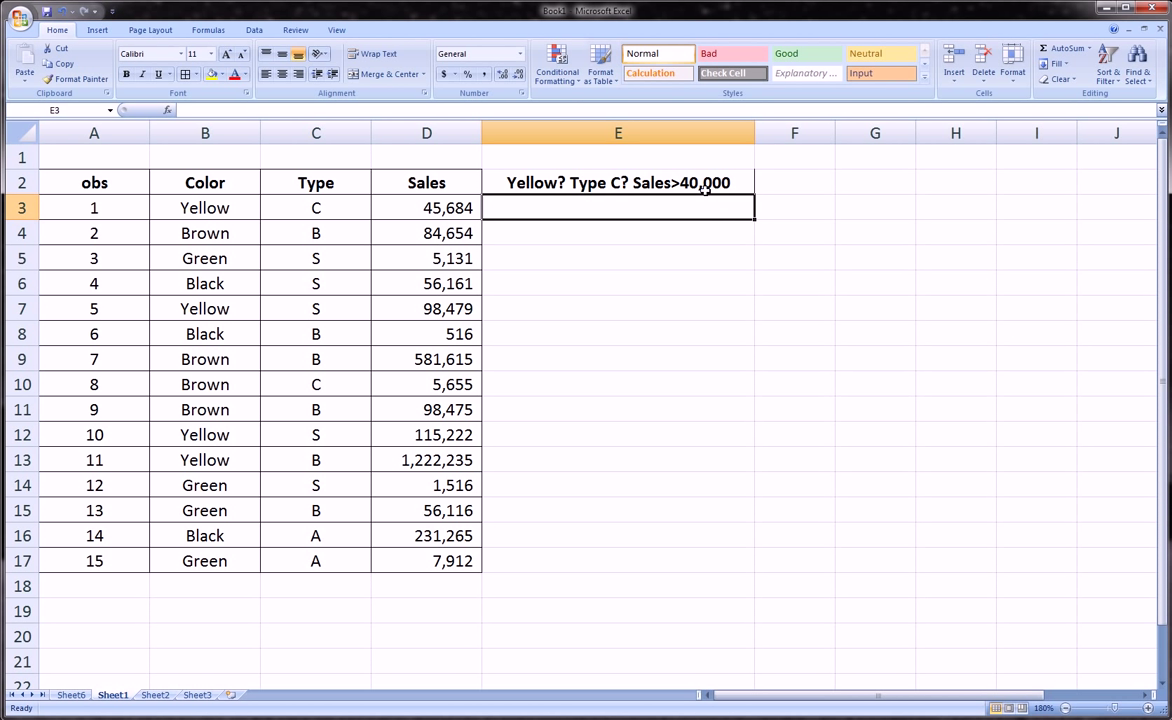
click(590, 184)
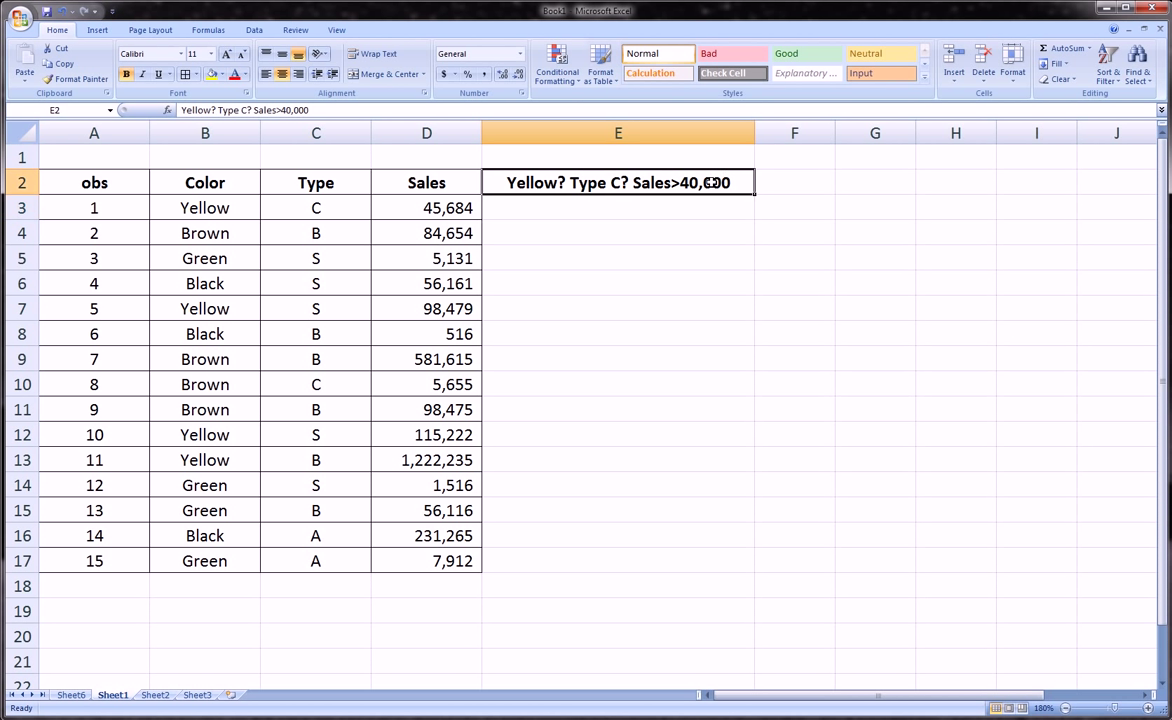
drag(580, 200, 591, 549)
click(551, 206)
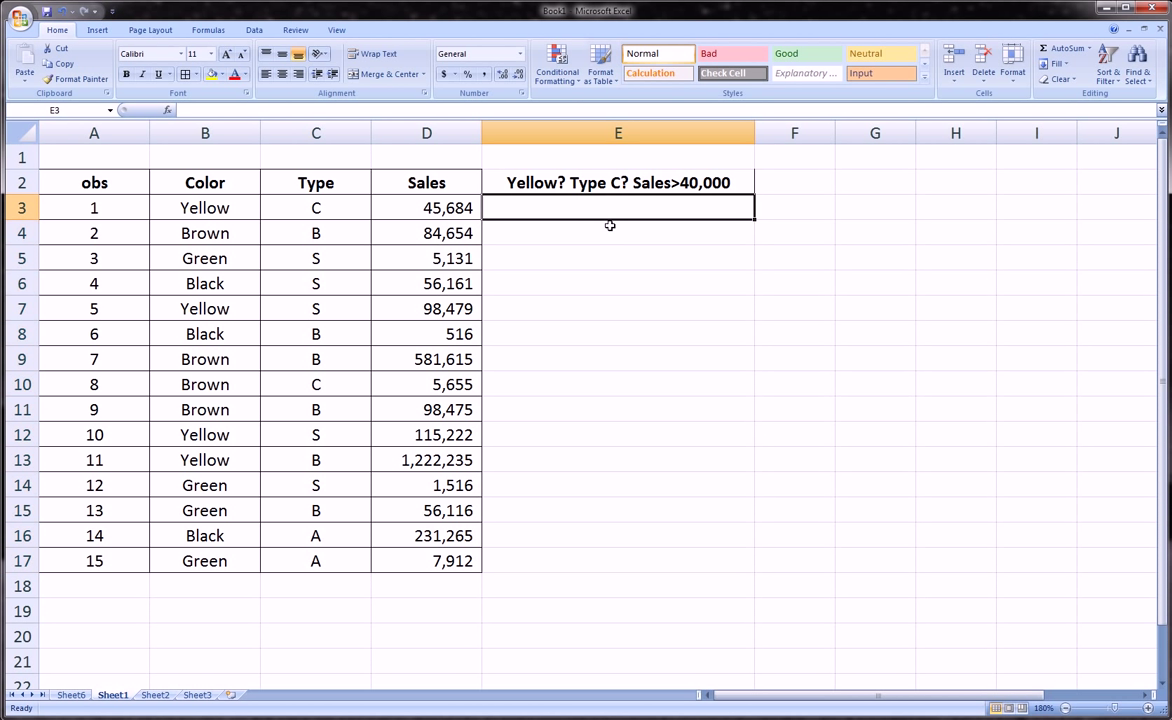
click(609, 228)
click(556, 251)
click(566, 186)
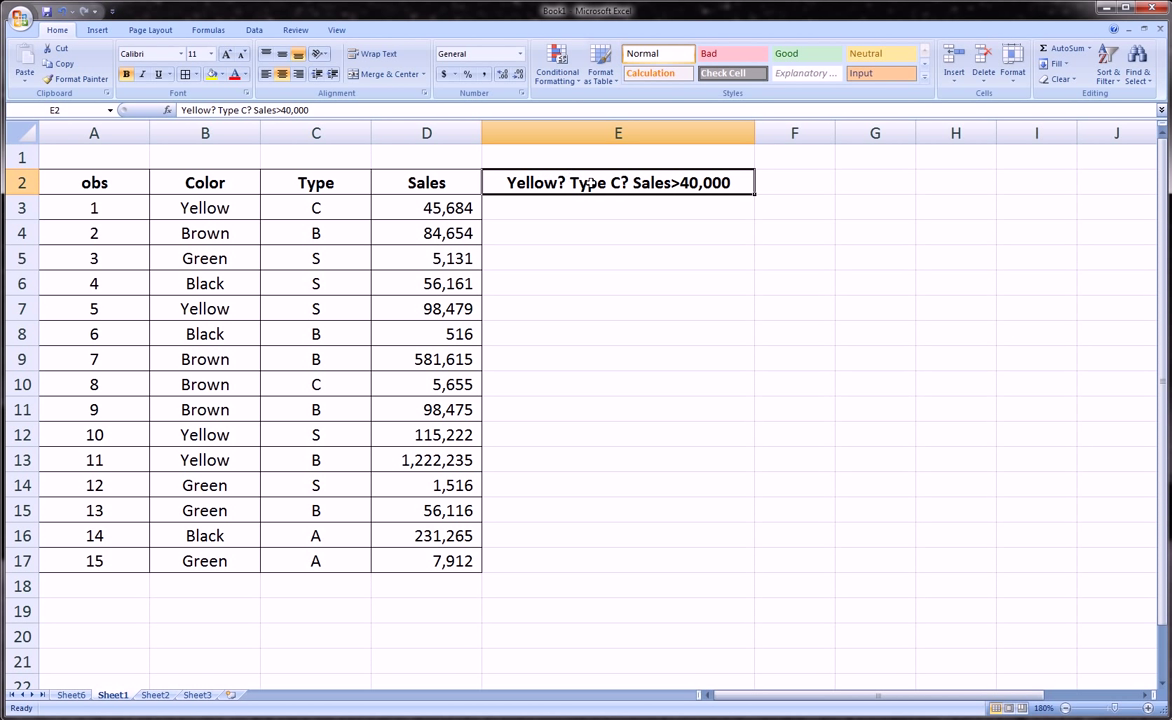
click(300, 212)
click(452, 209)
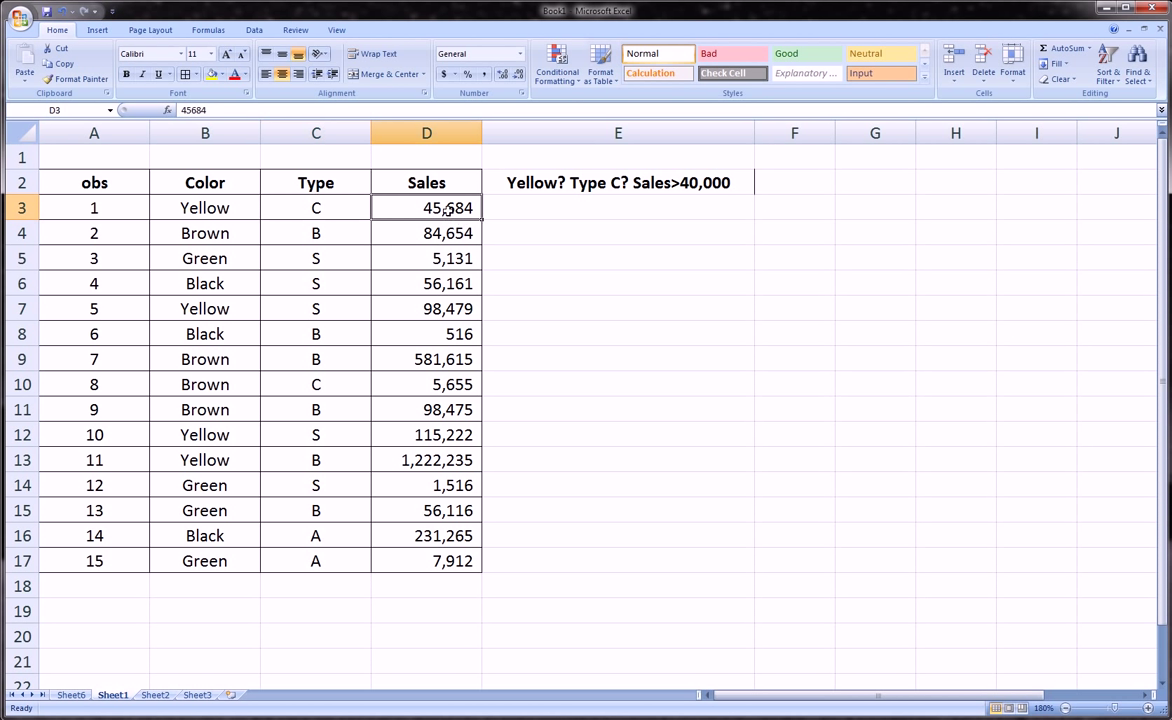
click(632, 210)
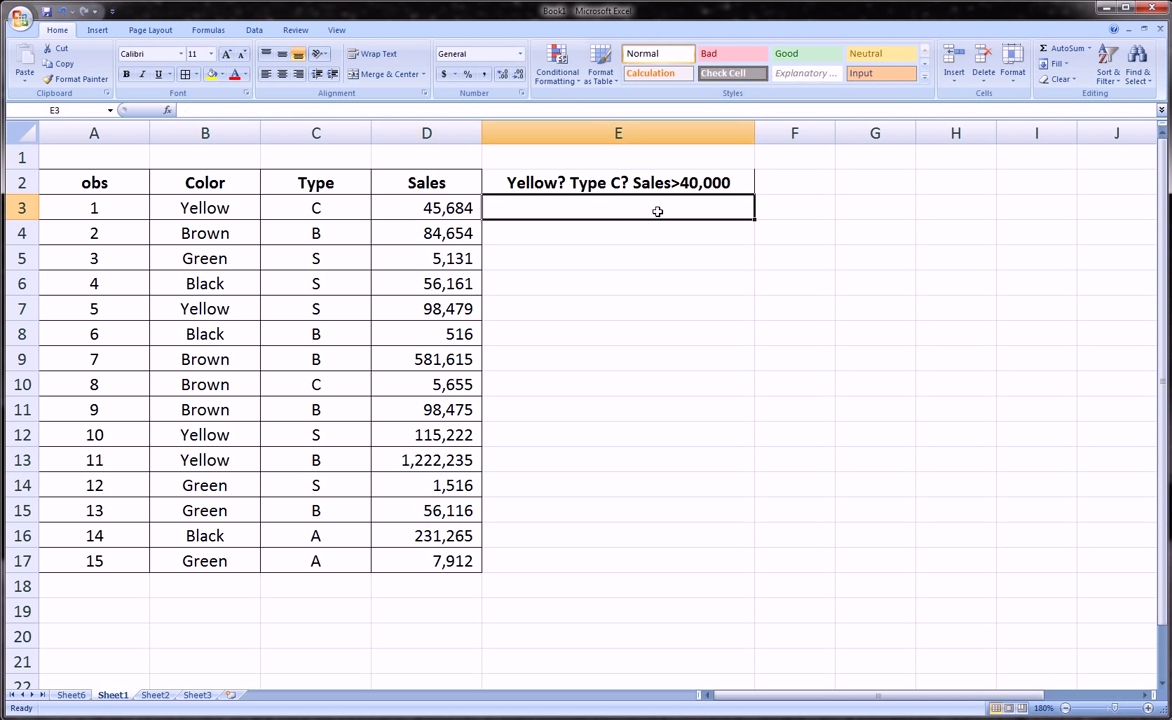
click(585, 186)
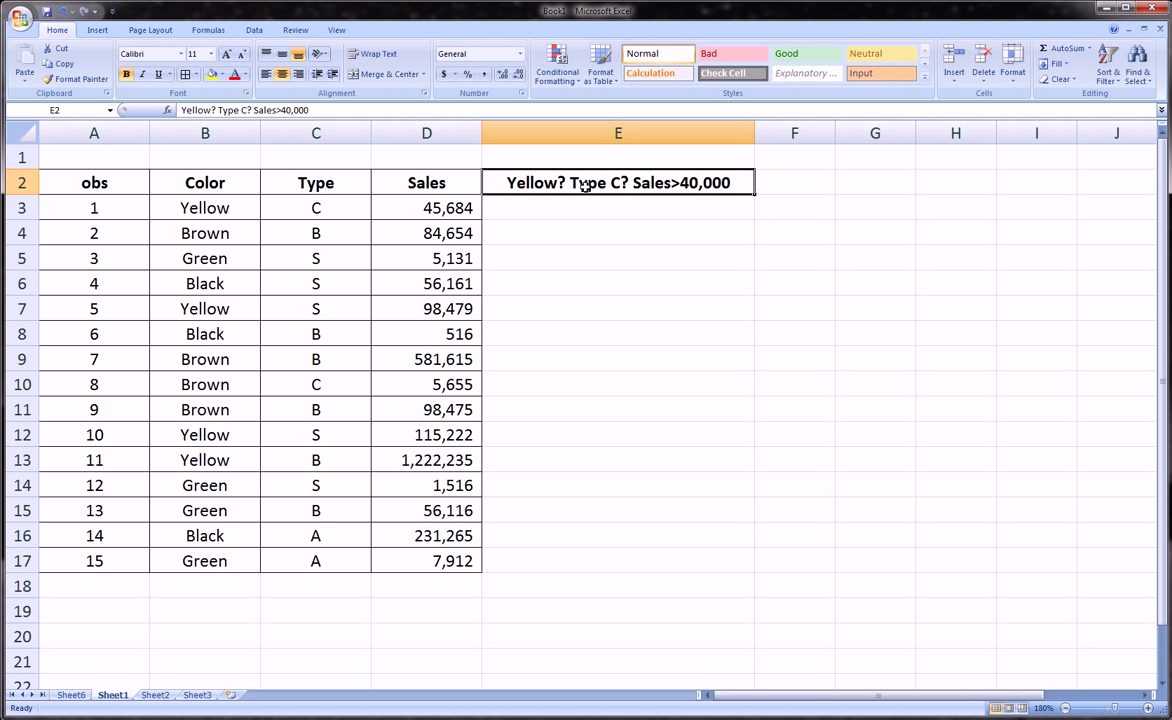
Start an IF formula in cell E3 with a nested AND whose first condition is B3="Yellow"
click(598, 214)
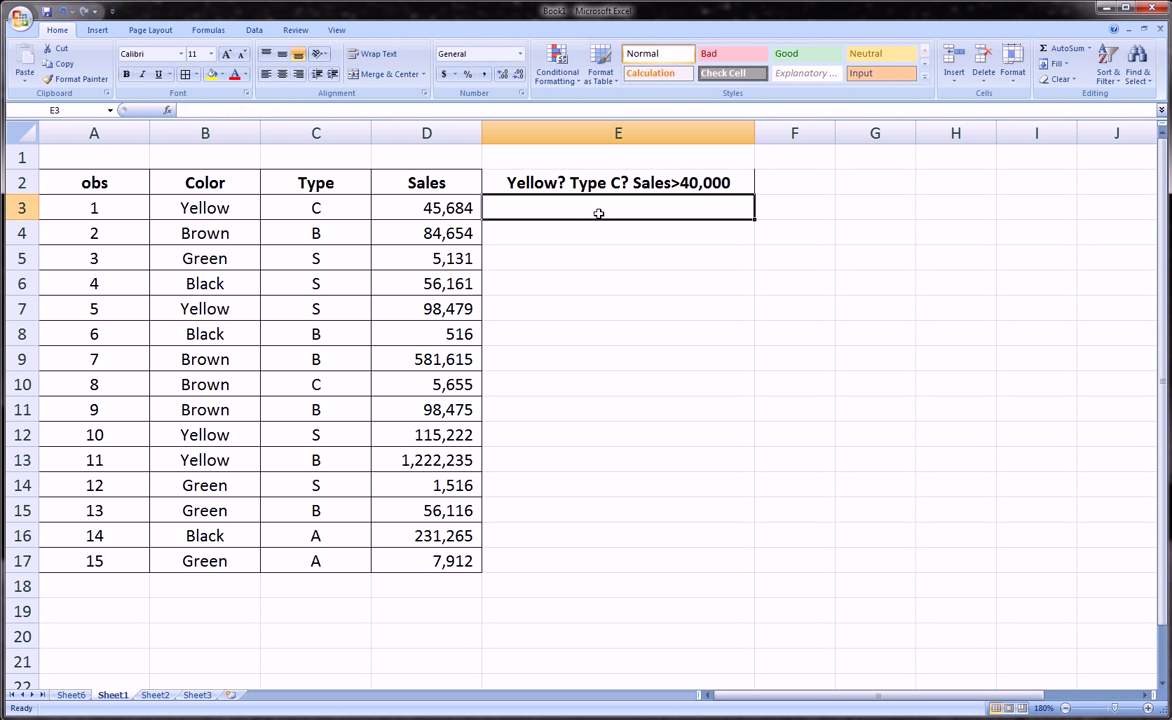
text(=)
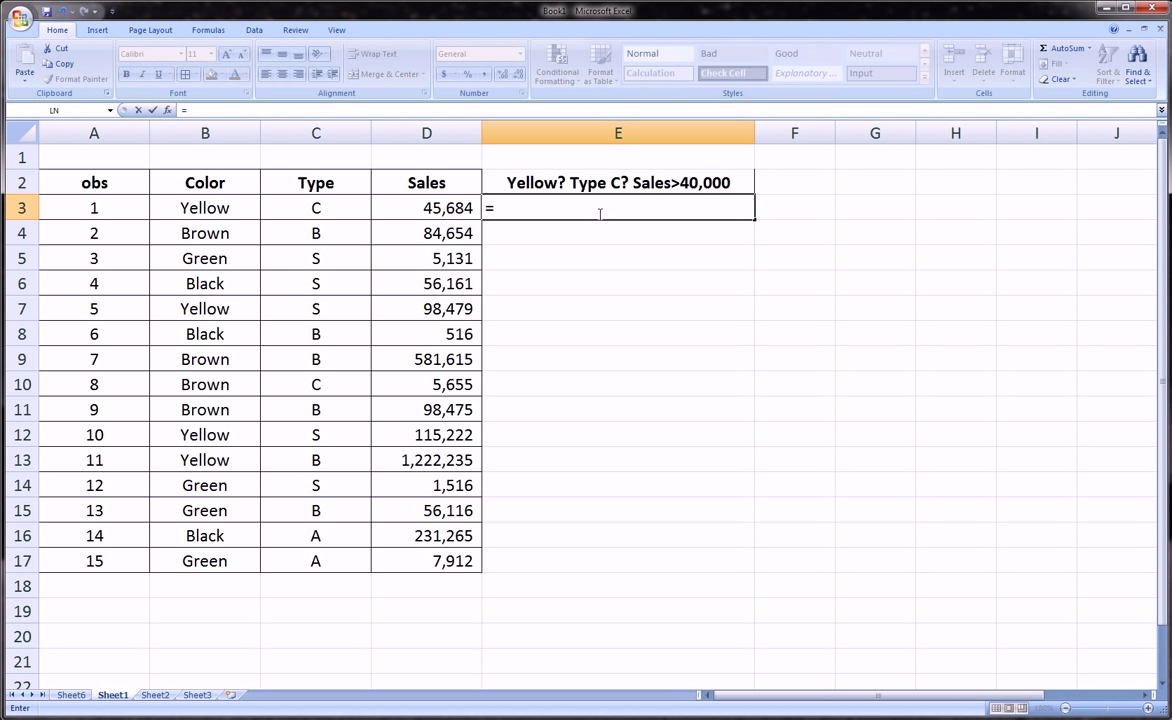
text(if()
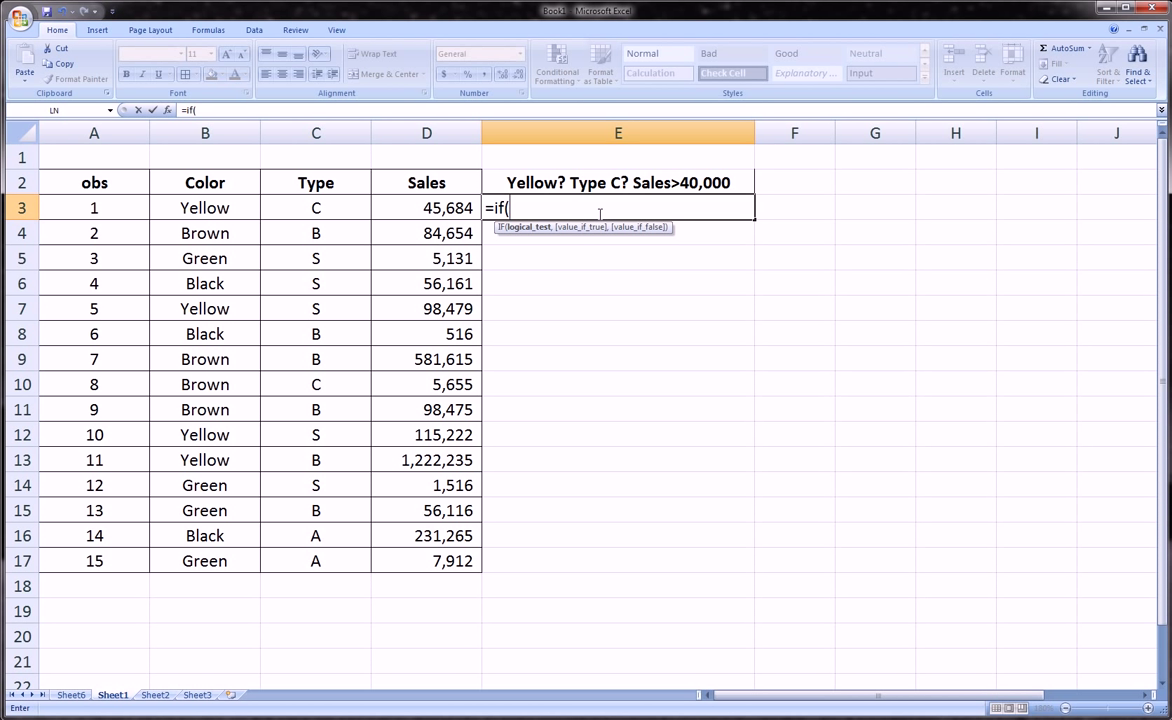
text(and)
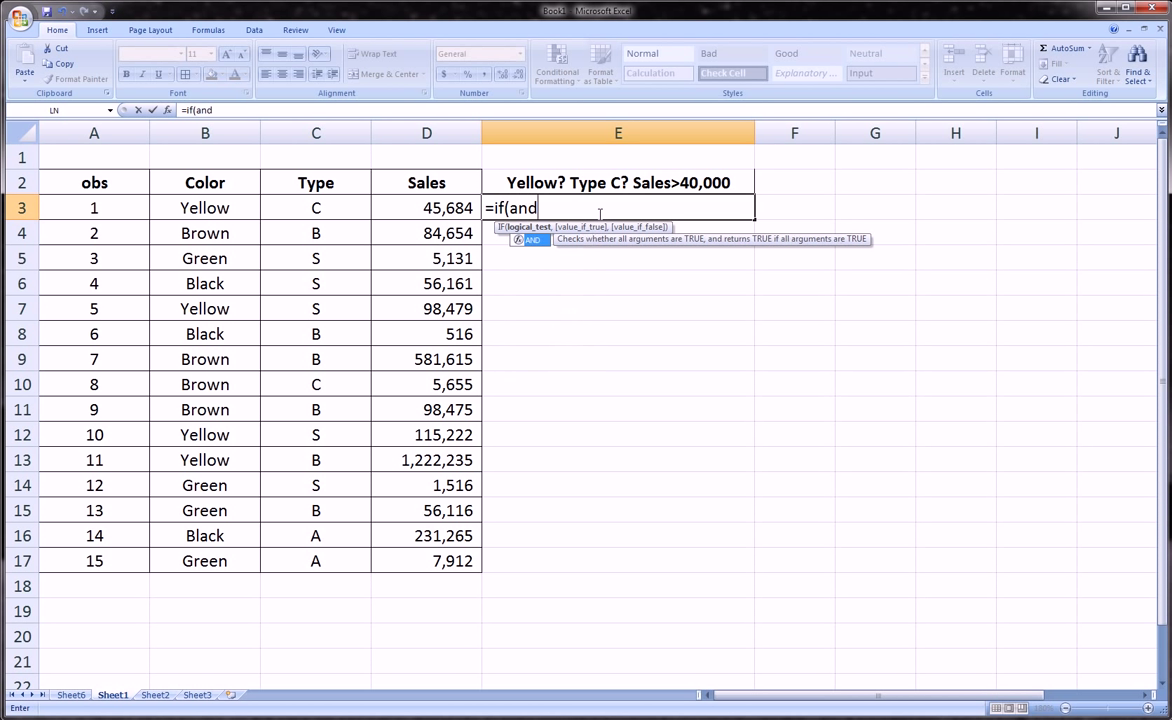
text(()
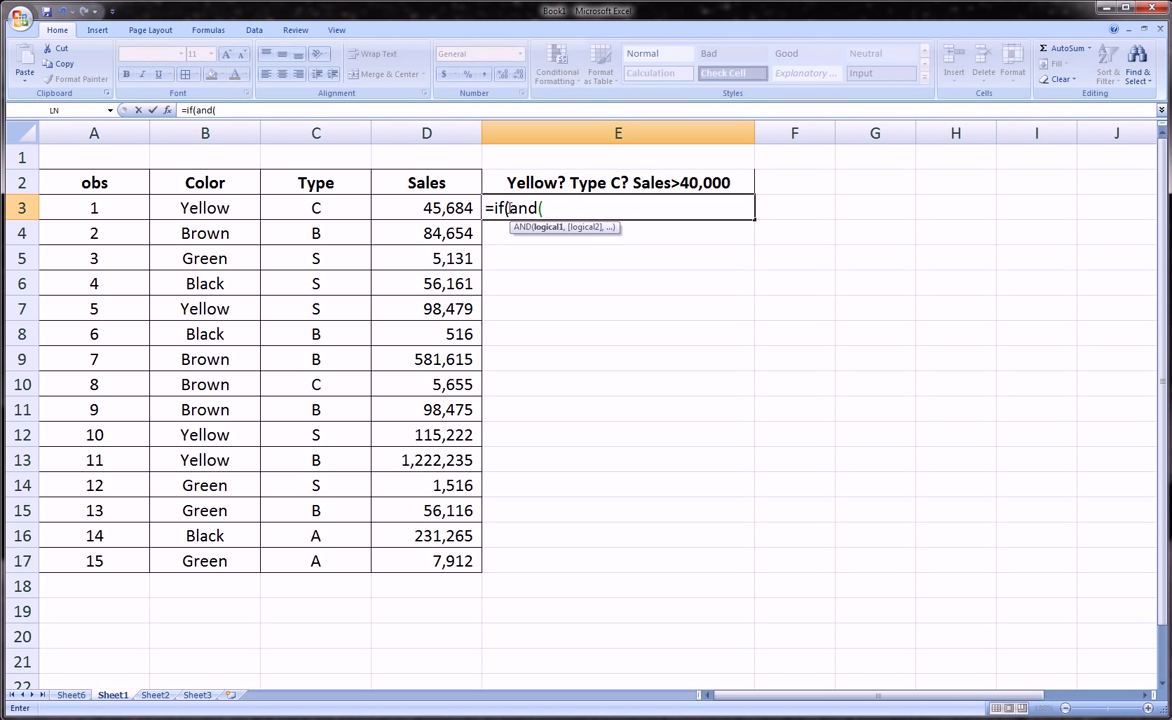
drag(512, 207, 538, 207)
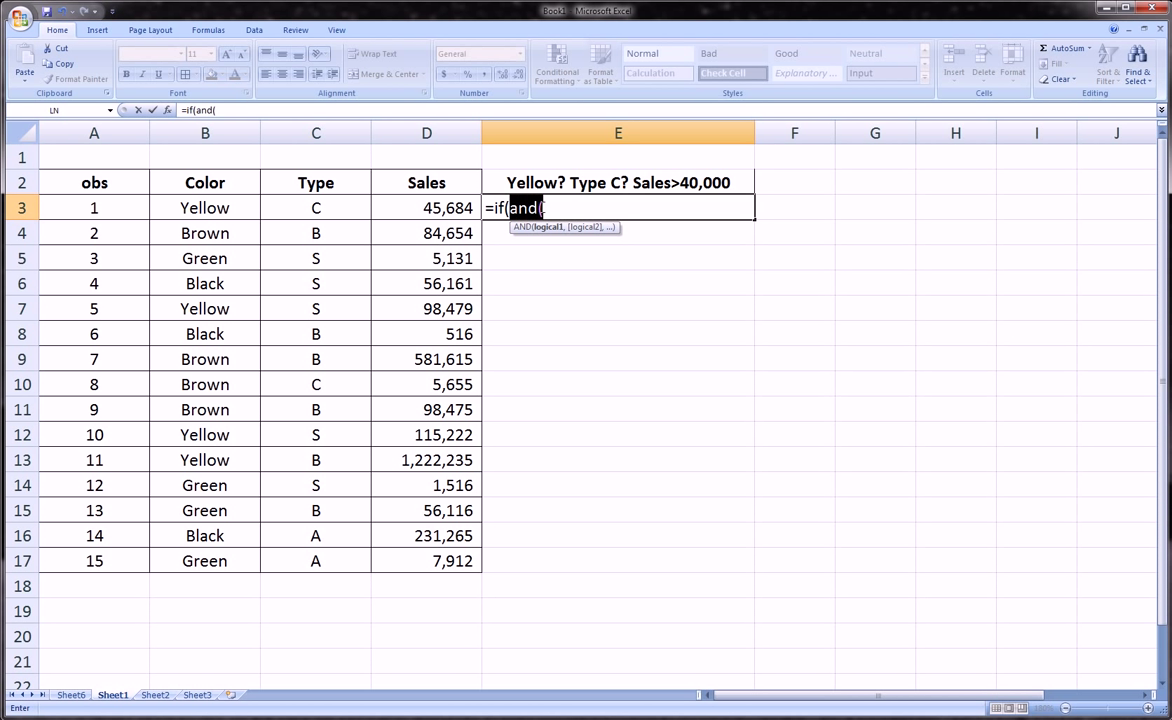
click(545, 207)
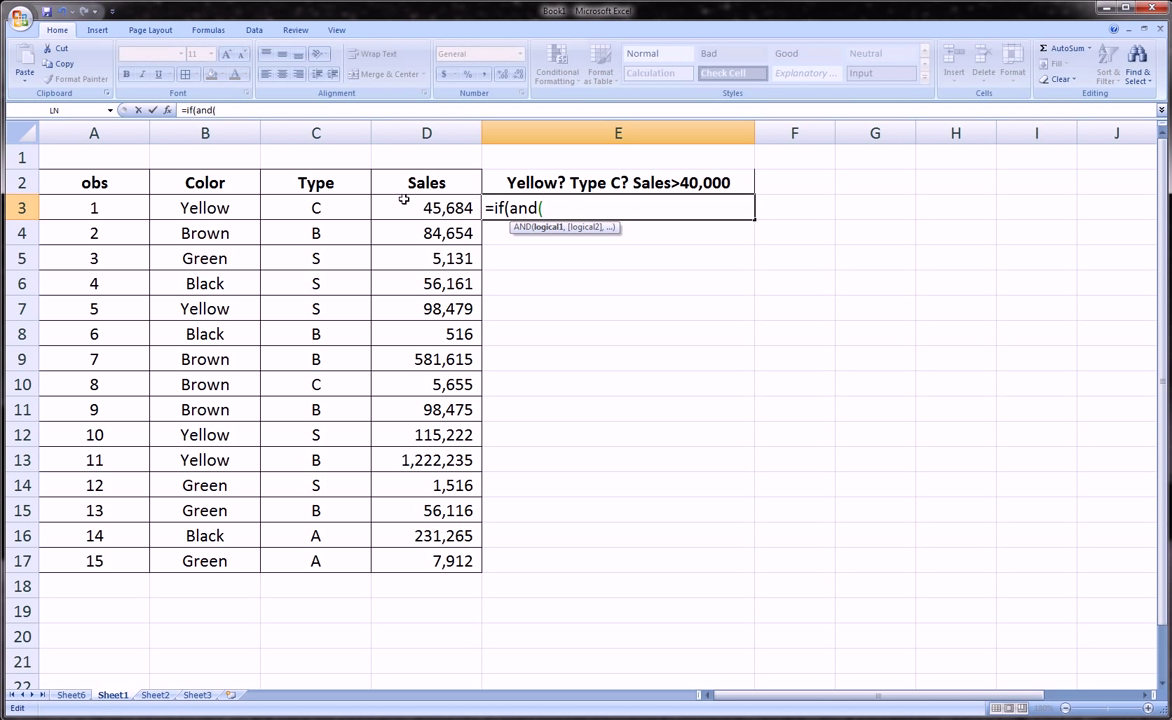
click(230, 208)
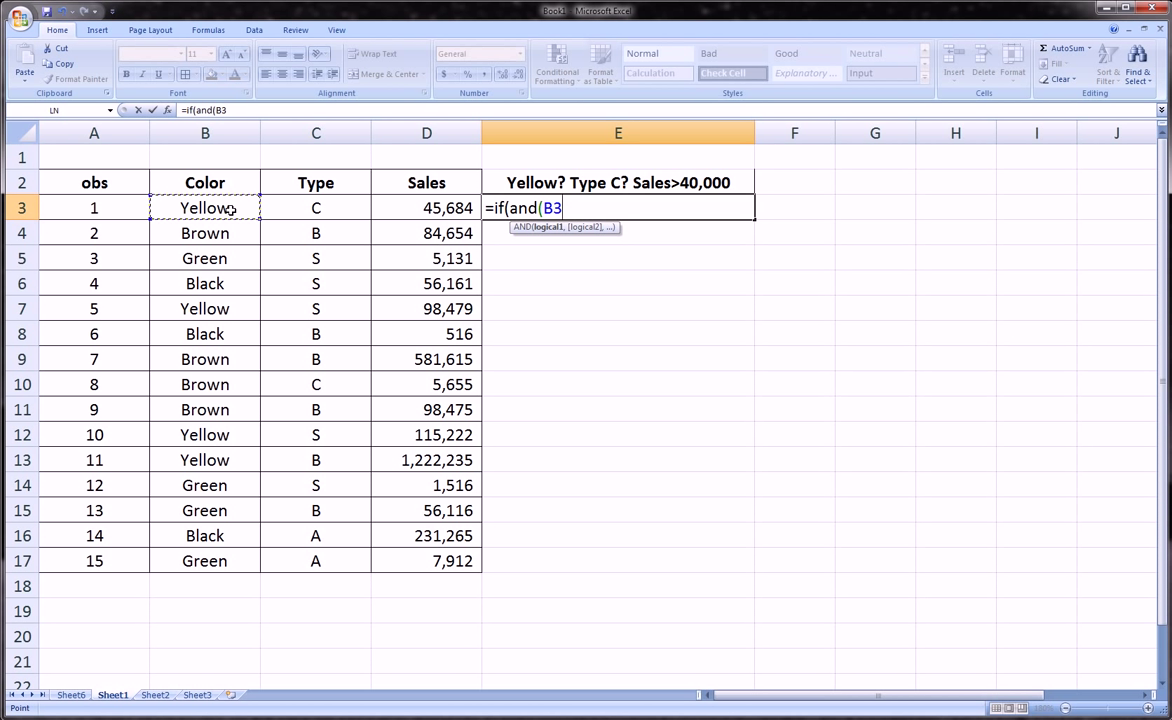
text(="Yellow",)
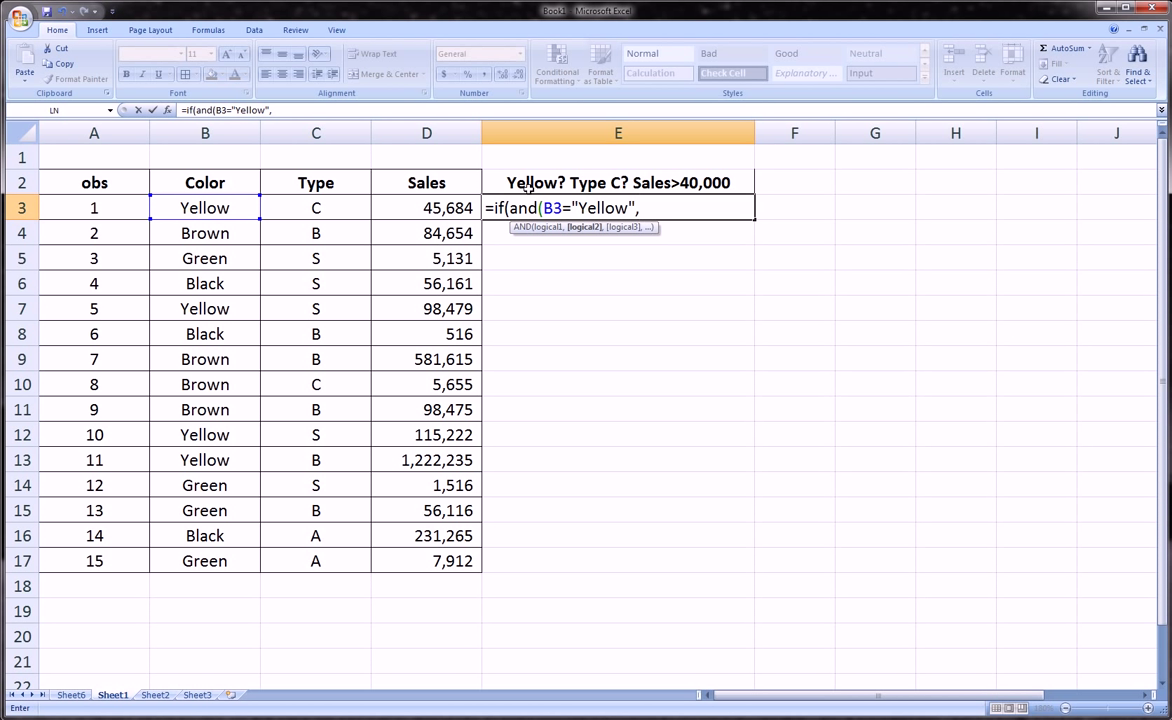
Add the conditions C3="C" and D3>40000 to the AND test, close it, and begin the value-if-true argument
click(338, 207)
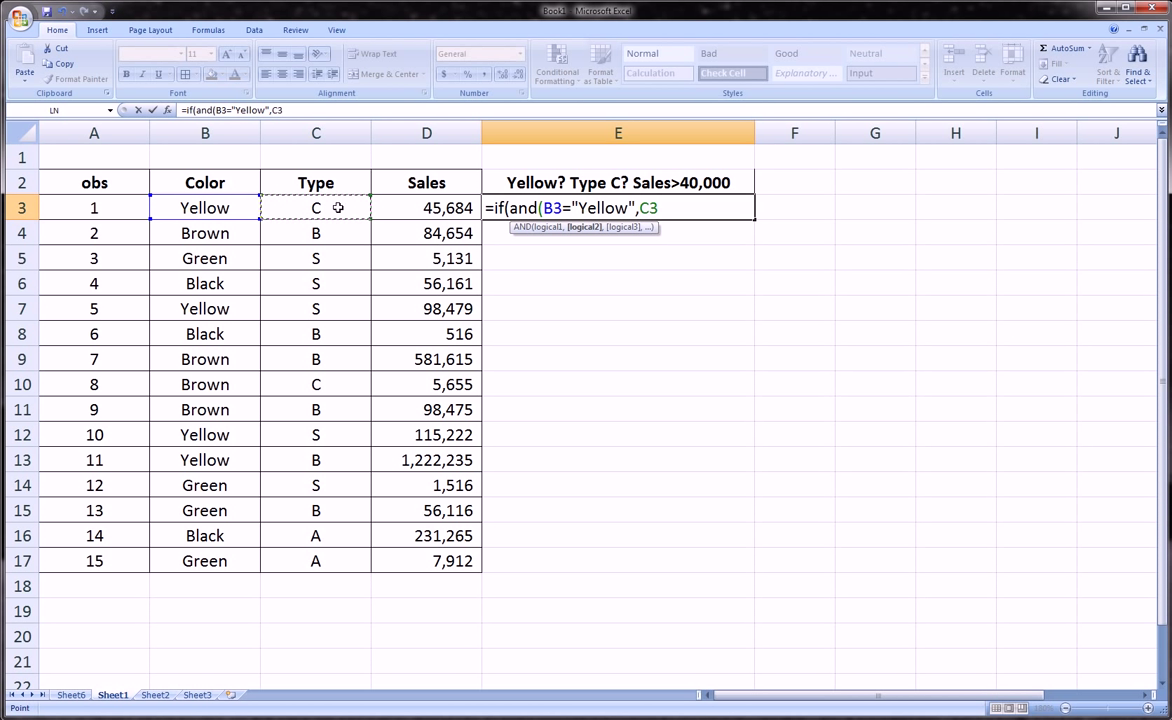
text(="C",)
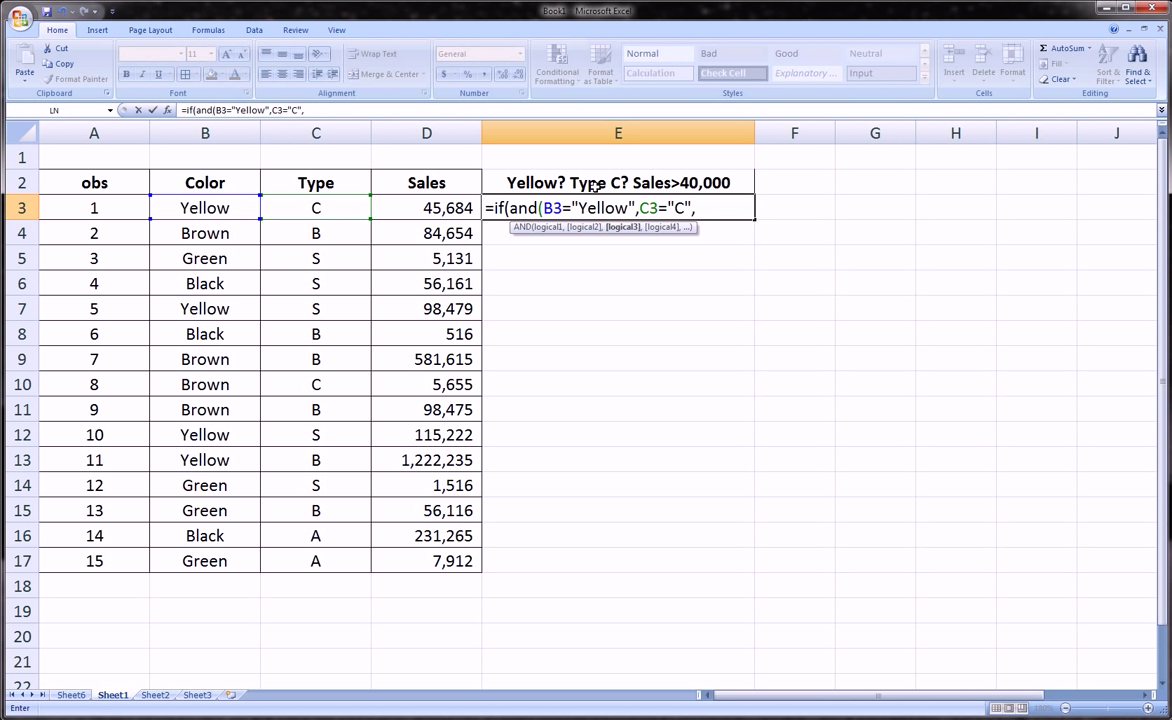
click(444, 202)
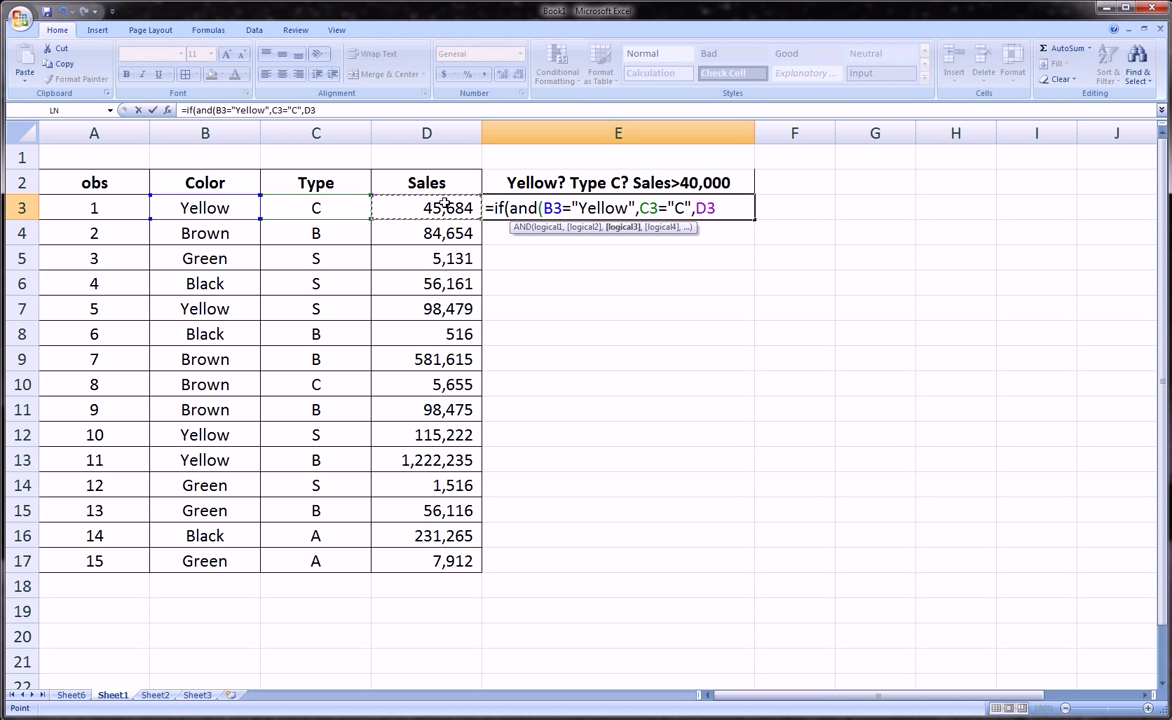
text(>40000)
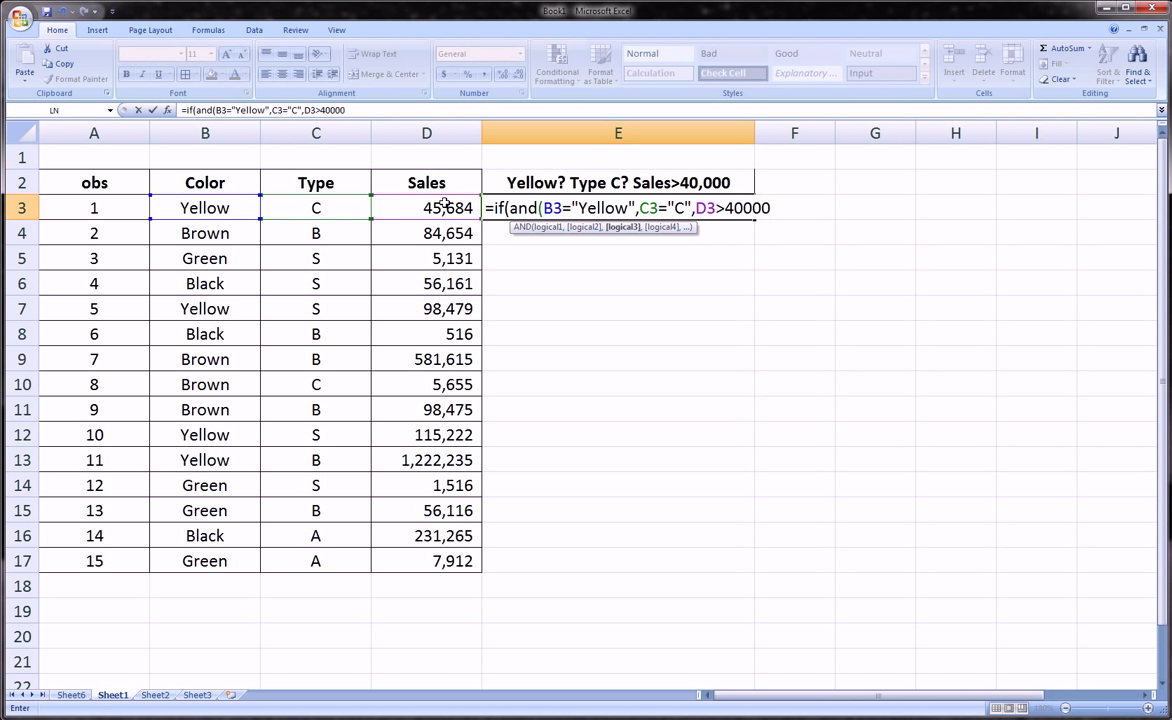
text())
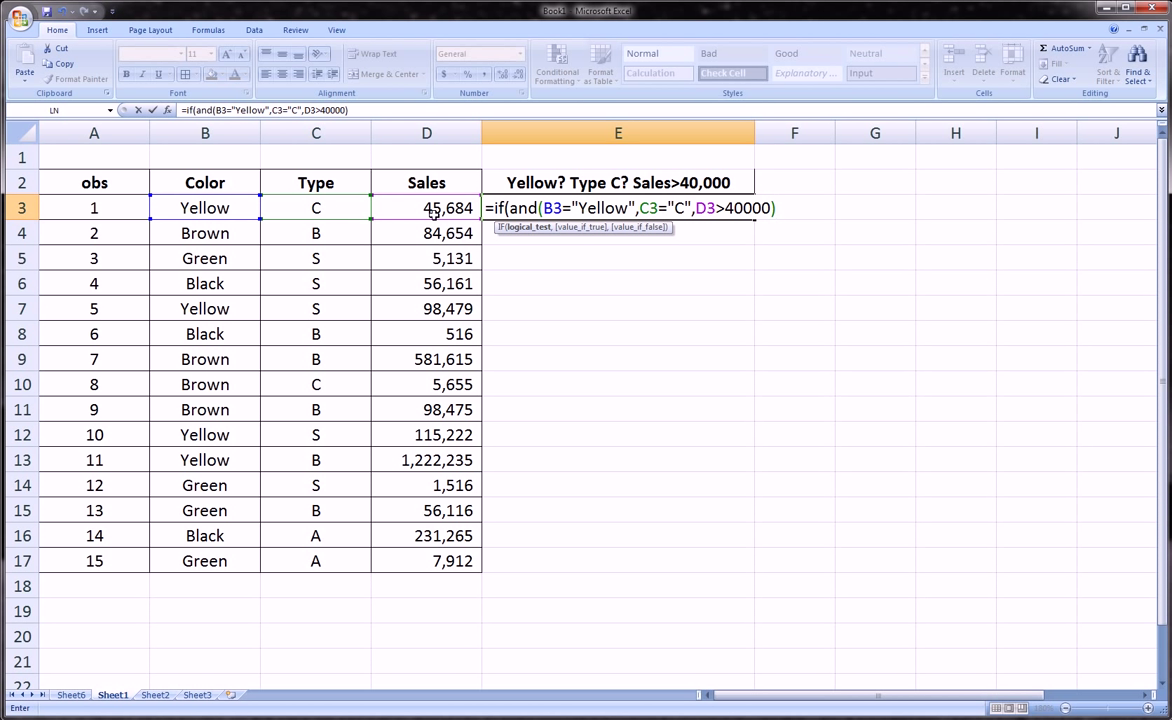
double_click(523, 208)
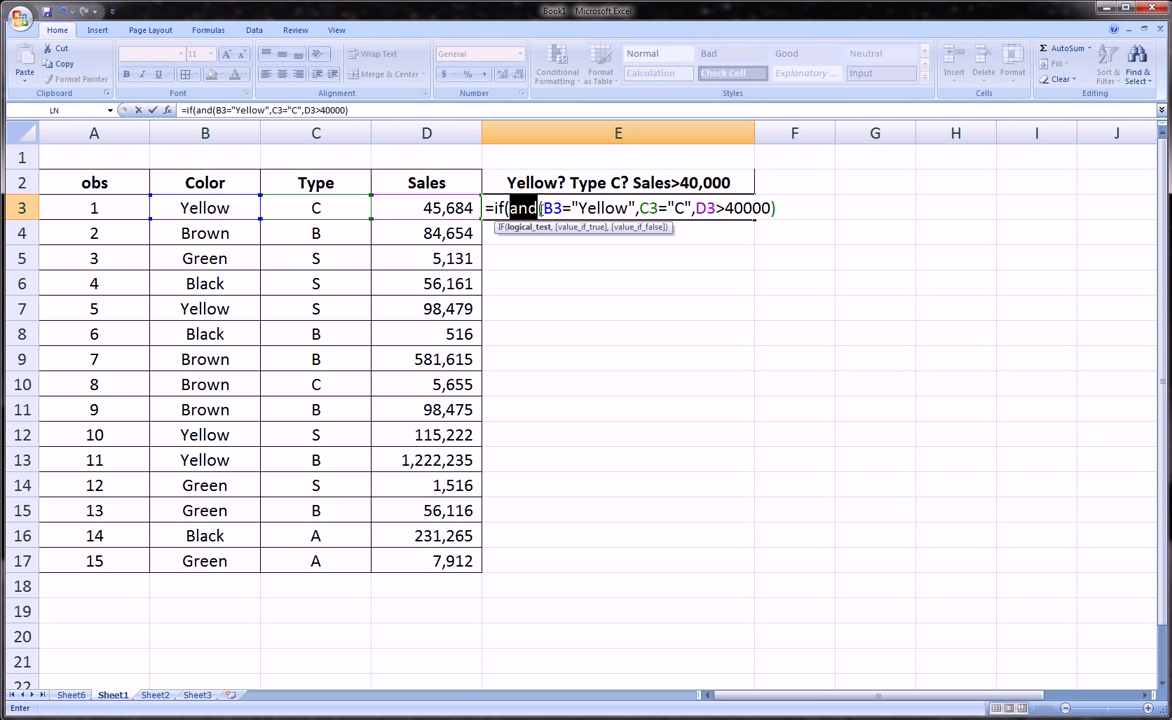
drag(523, 208, 778, 218)
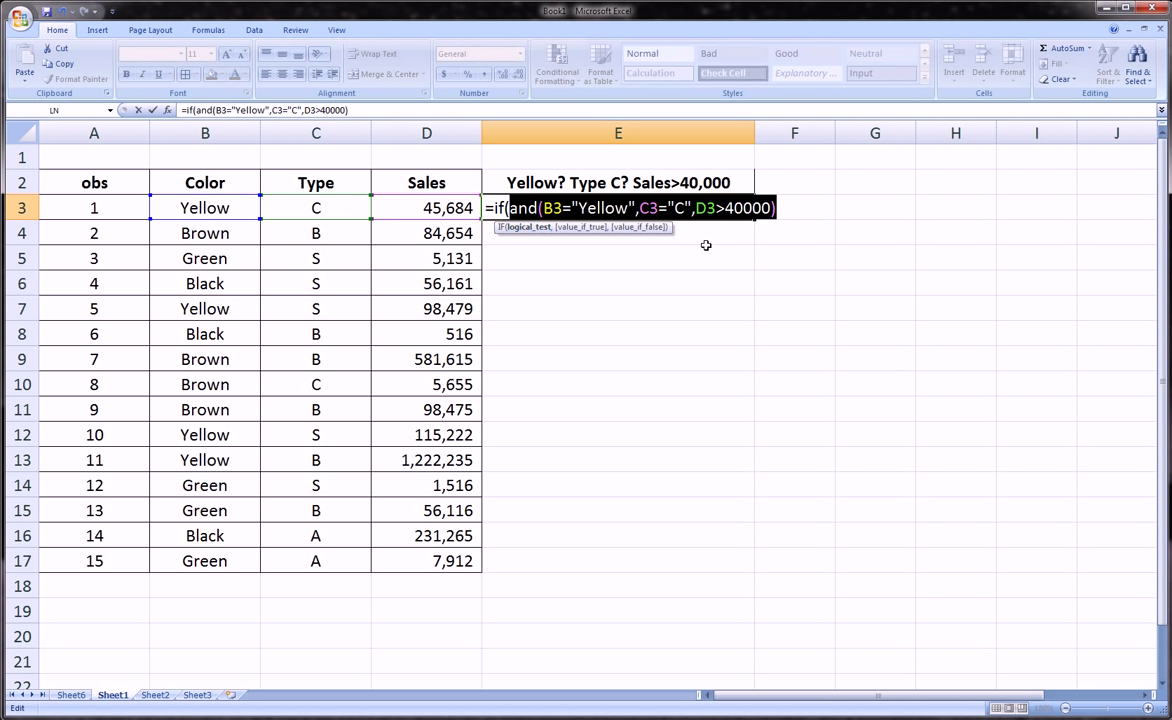
click(778, 210)
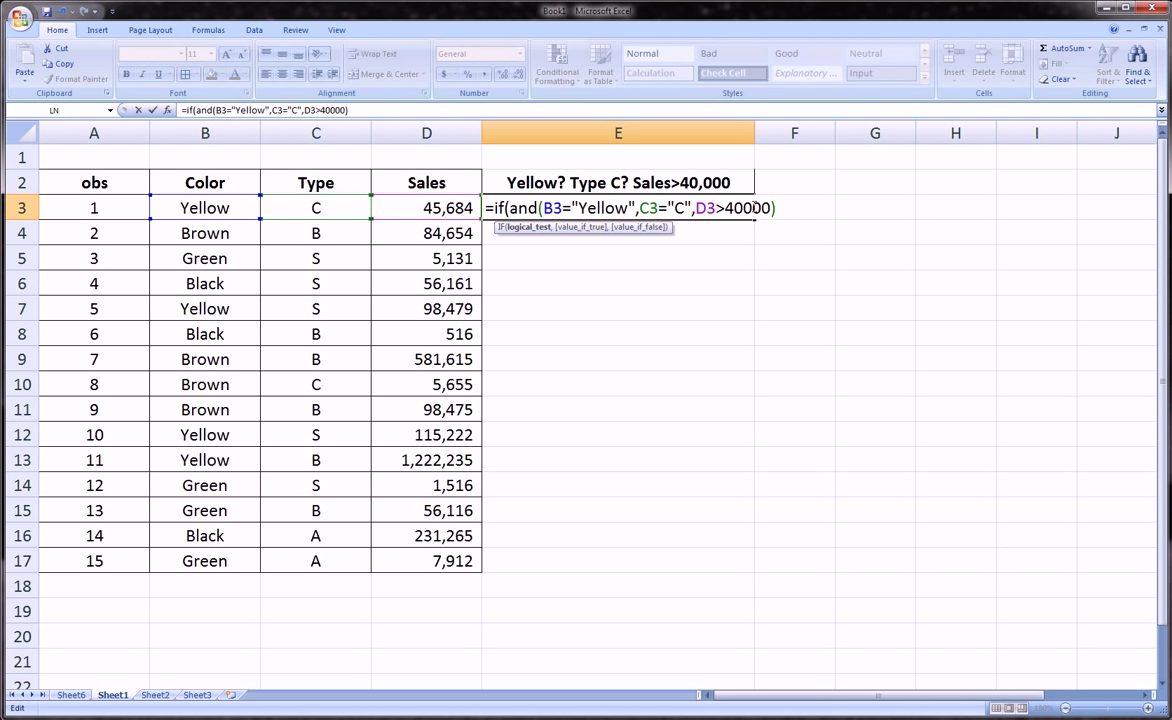
text(,)
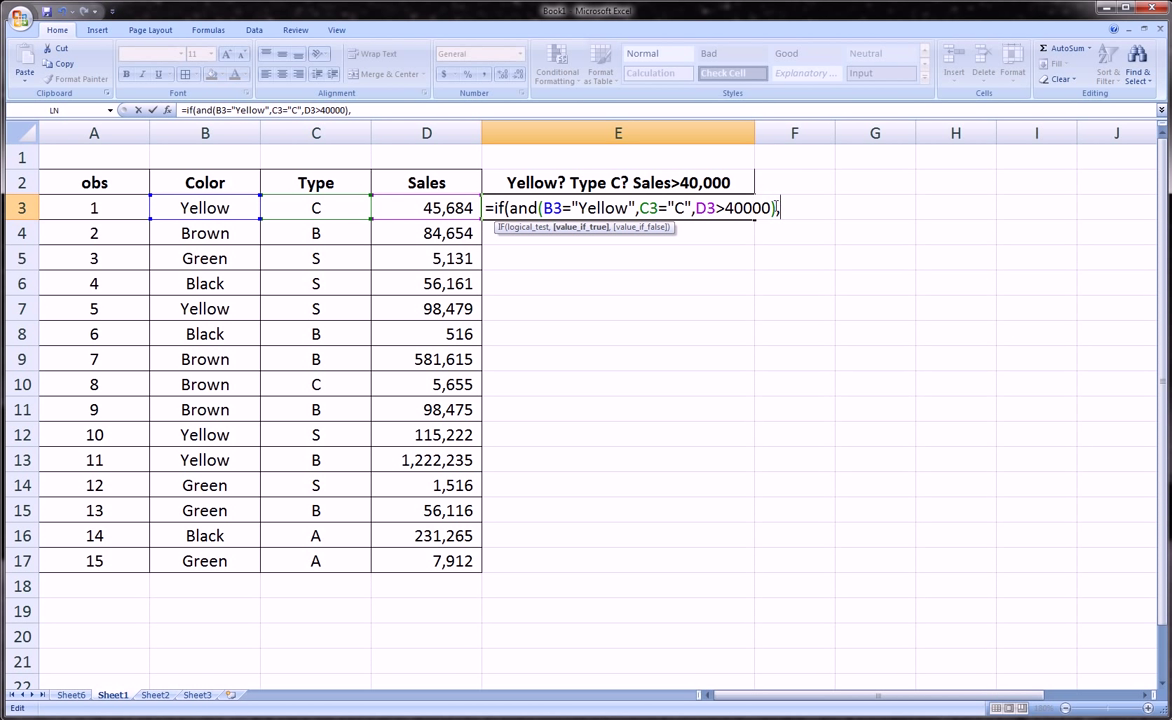
Complete the IF formula in E3 with "yes" as the value if true and "no" as the value if false
drag(774, 208, 510, 208)
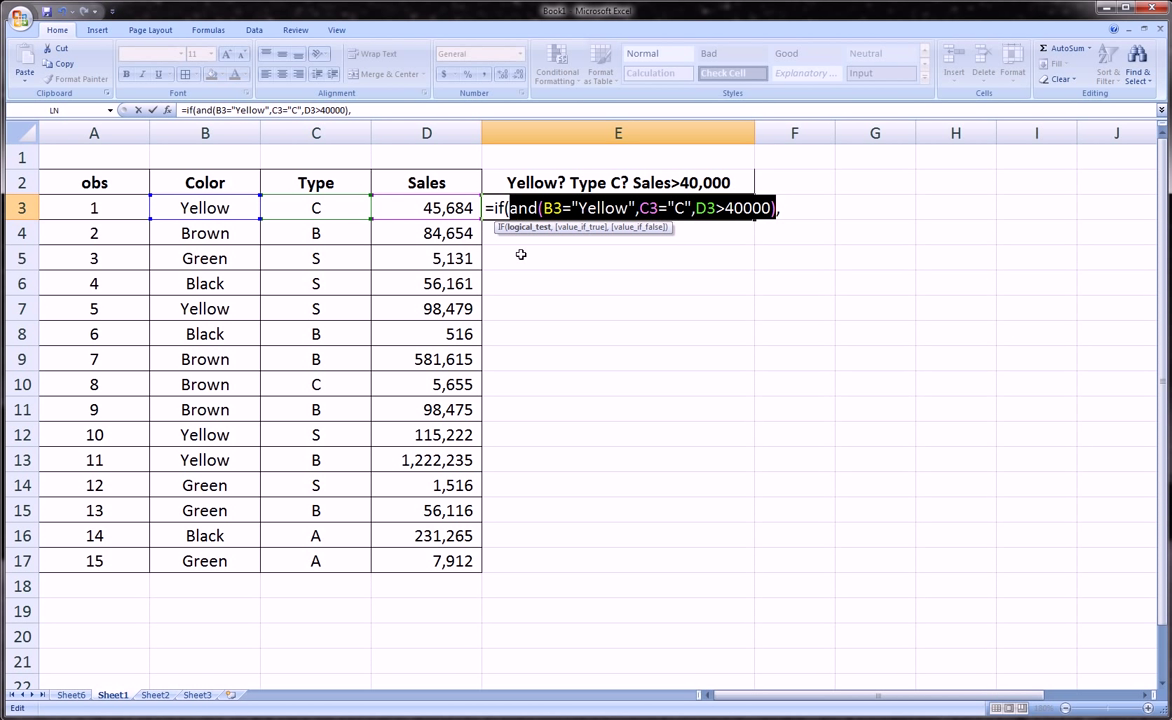
click(781, 210)
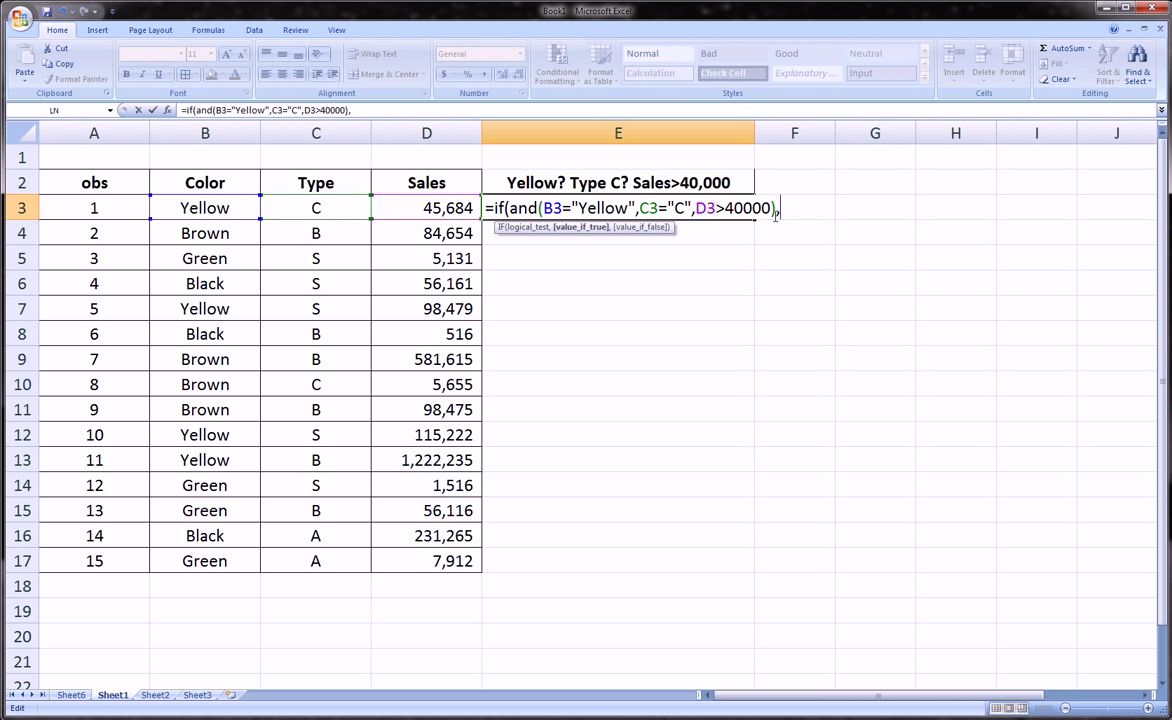
text("yes",)
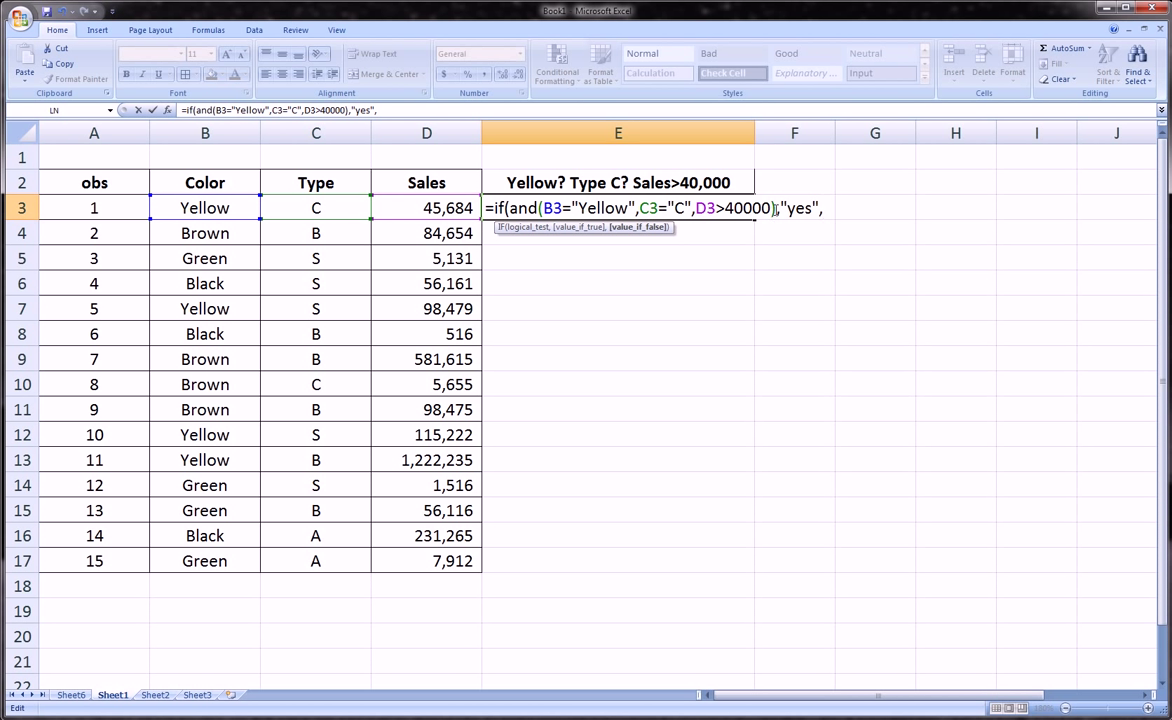
drag(774, 208, 509, 208)
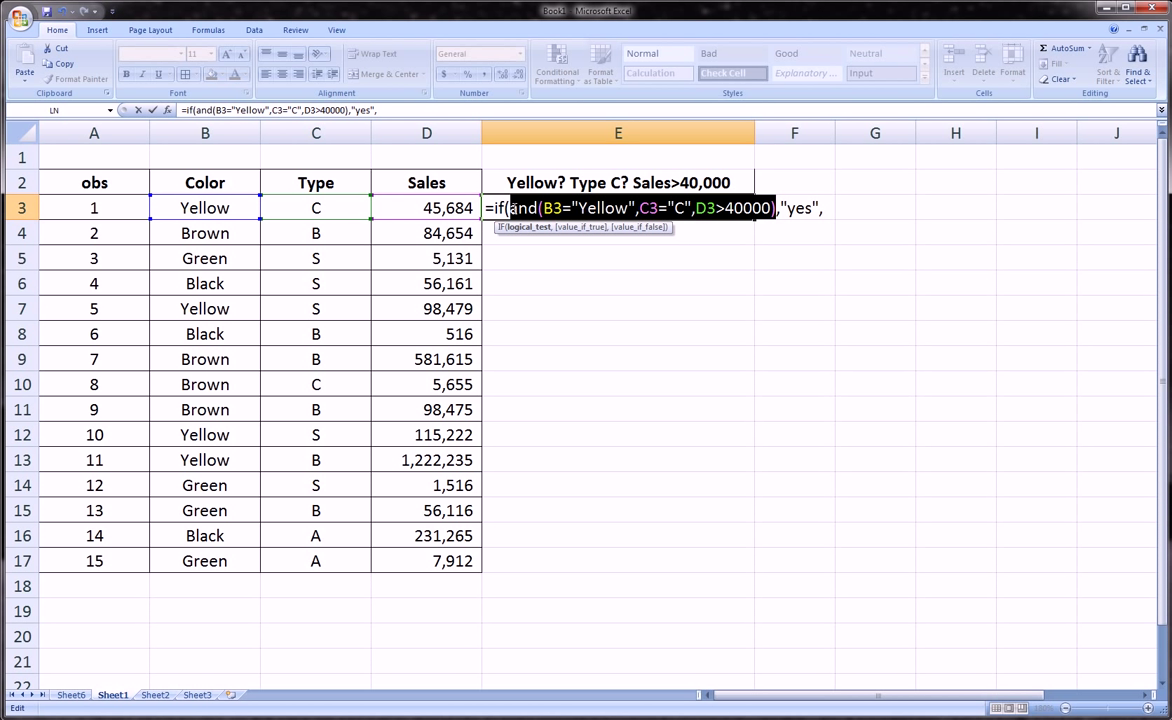
click(826, 208)
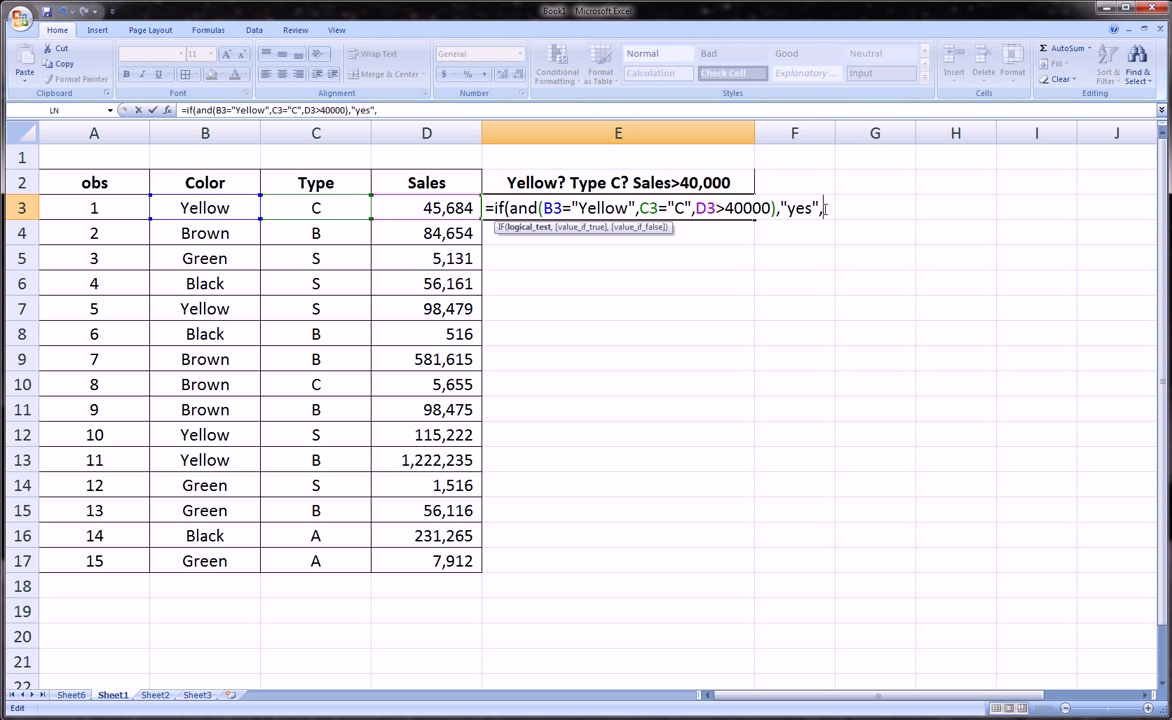
text("n)
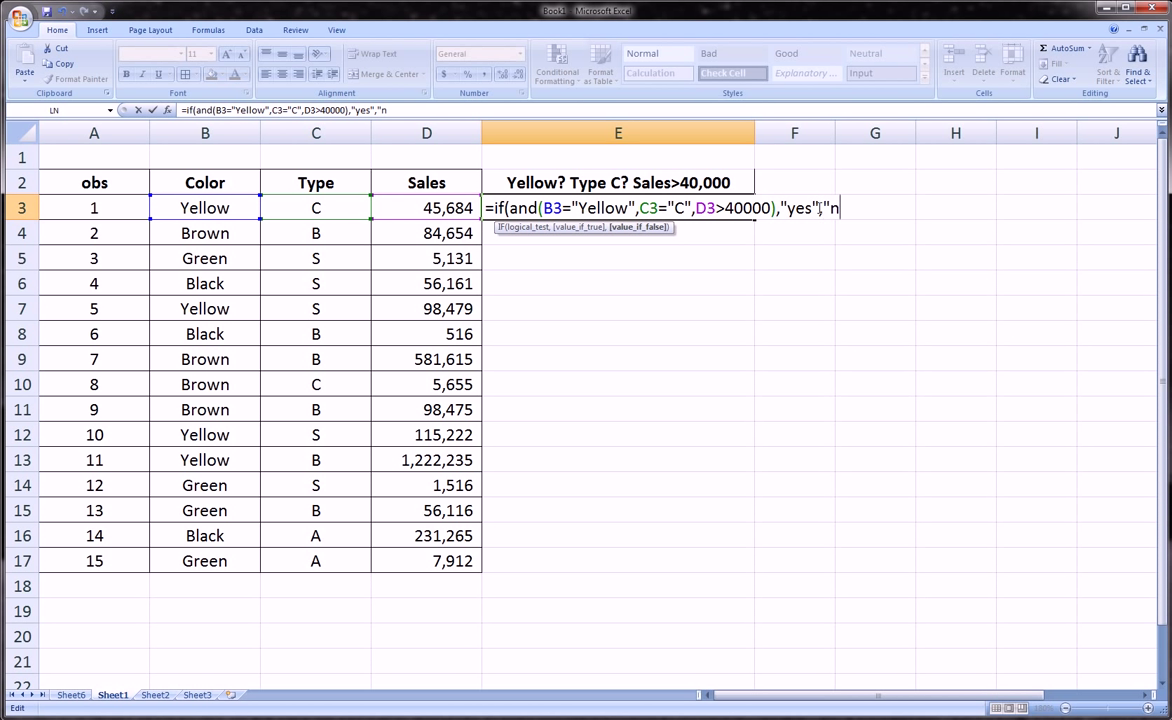
text(o"))
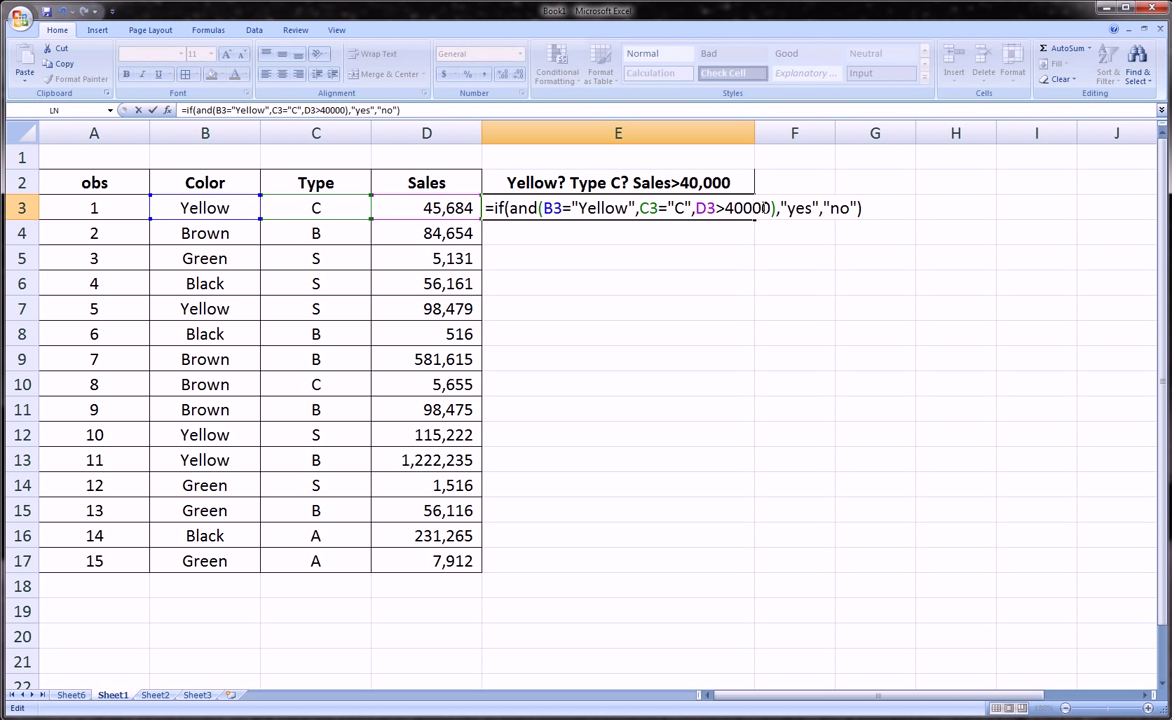
key(Return)
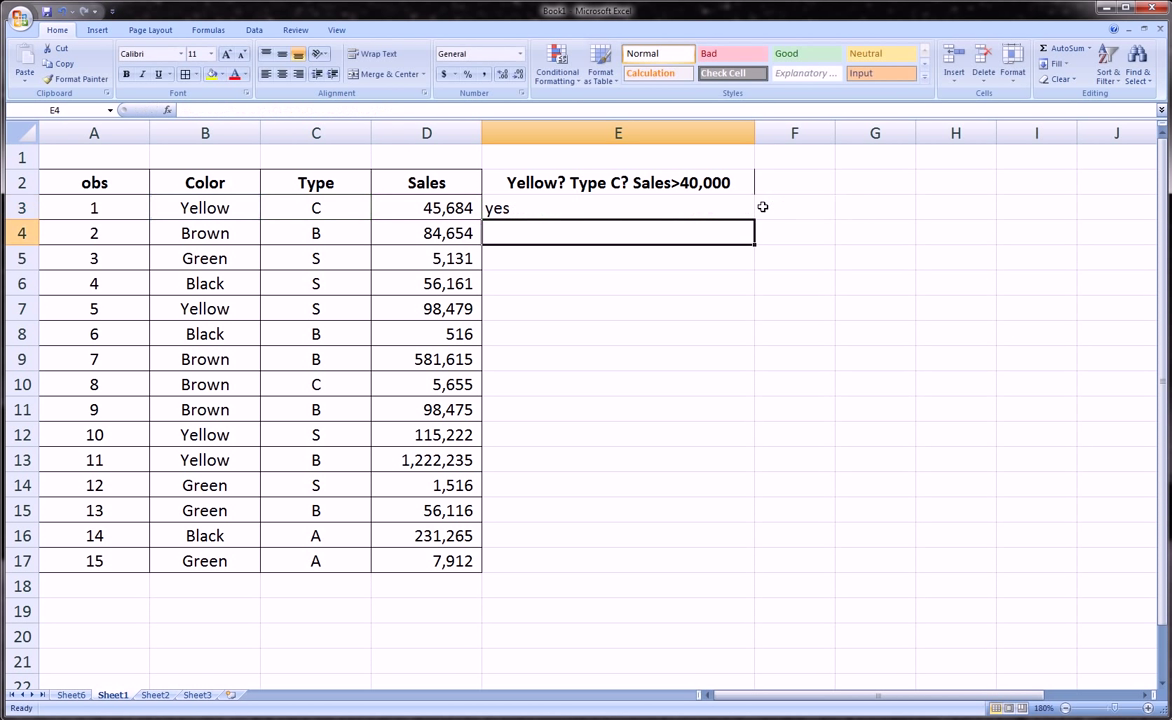
Center the contents of E3:E17 horizontally and check the first record's color, type and sales against its formula result
drag(665, 210, 627, 549)
click(282, 74)
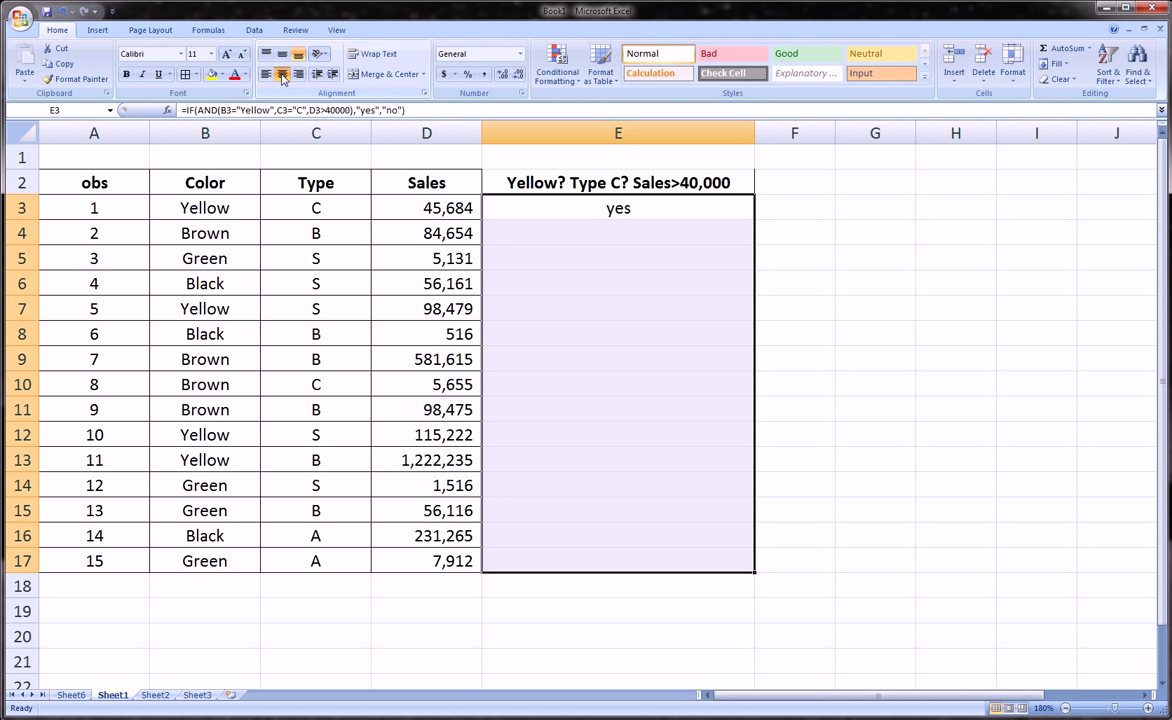
click(205, 201)
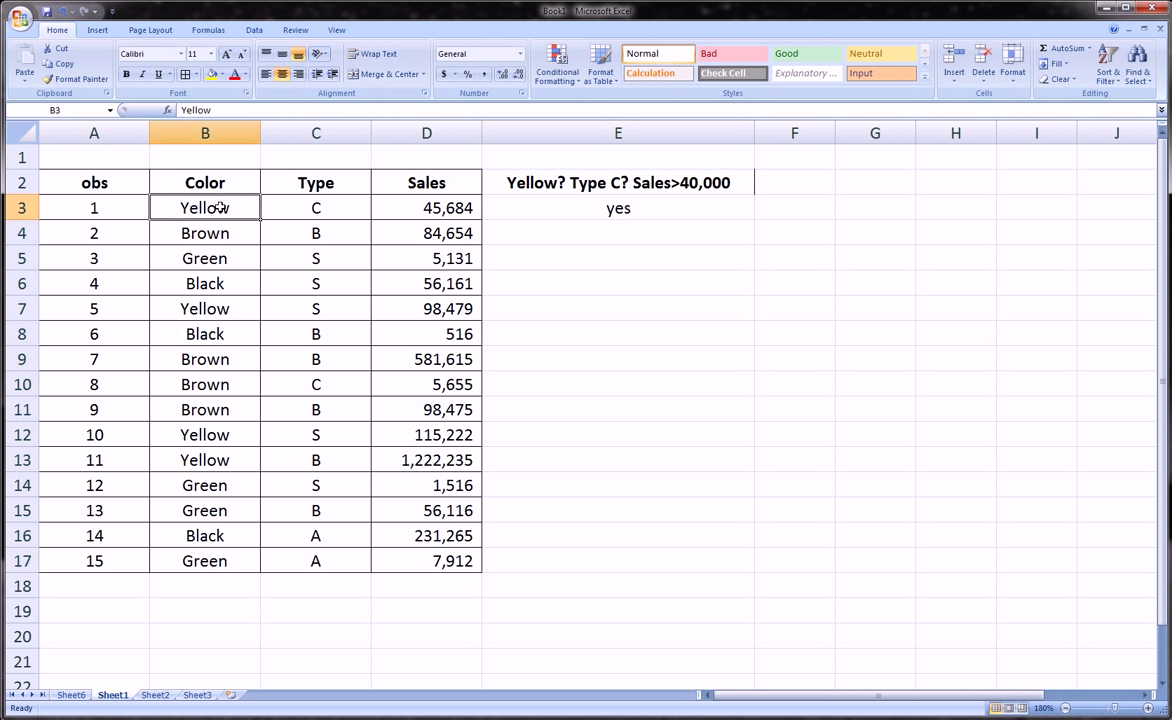
click(327, 207)
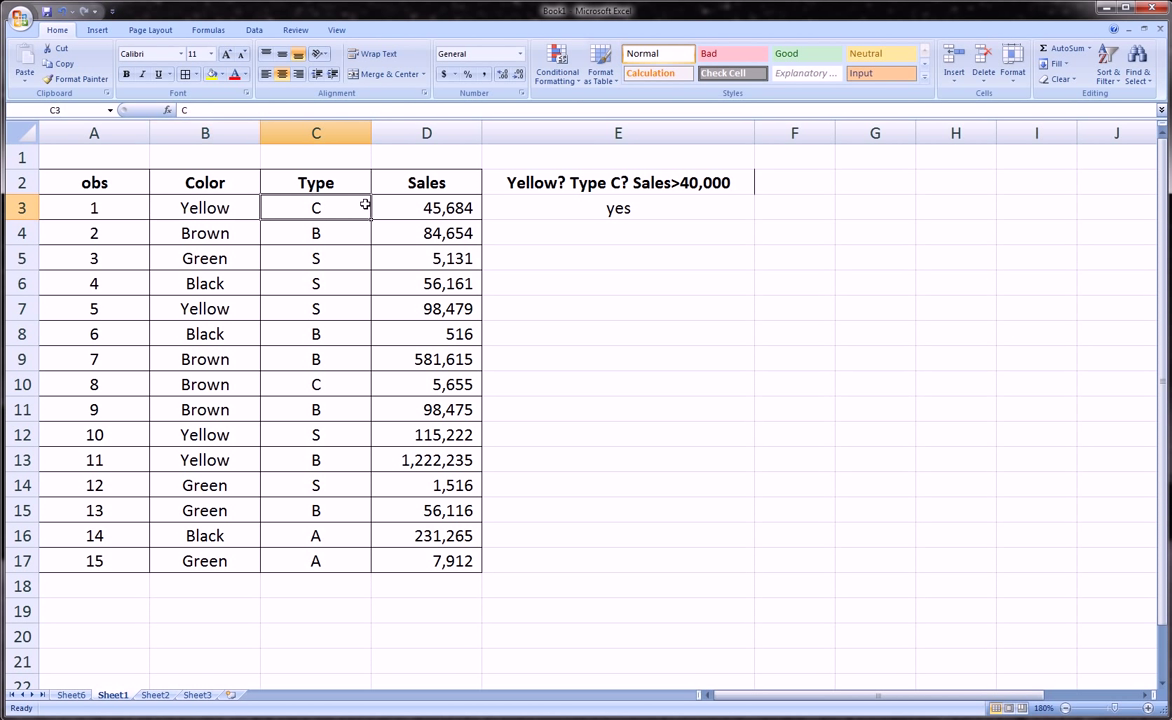
click(419, 207)
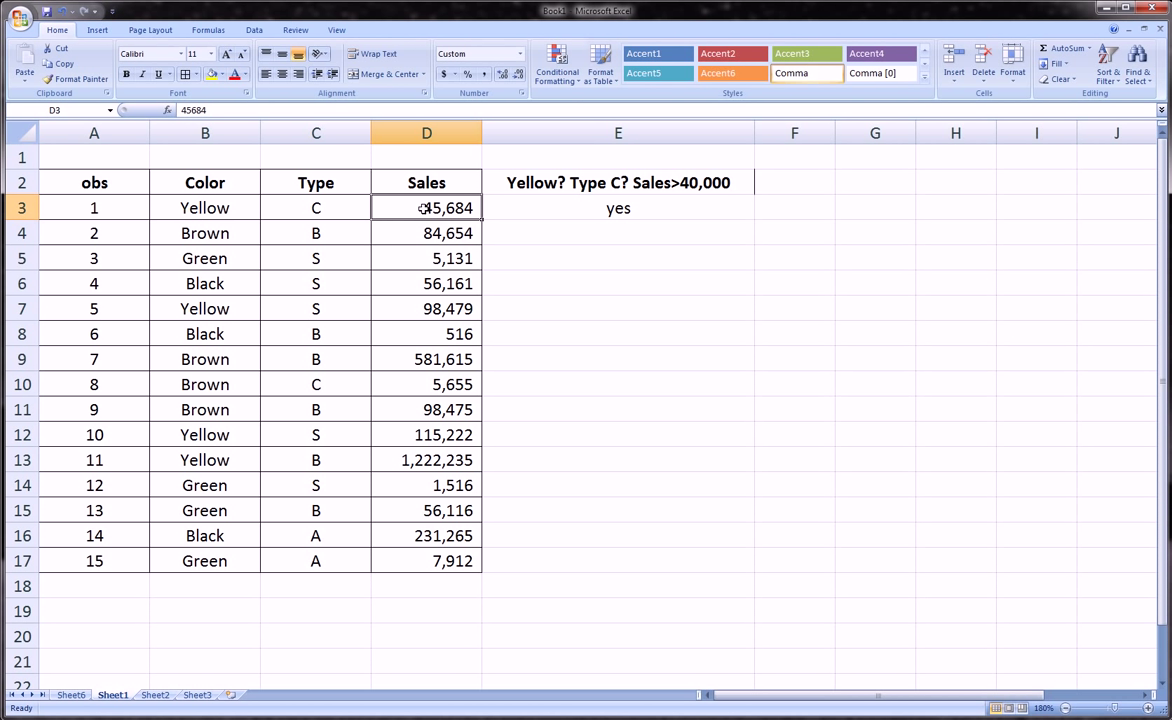
click(654, 208)
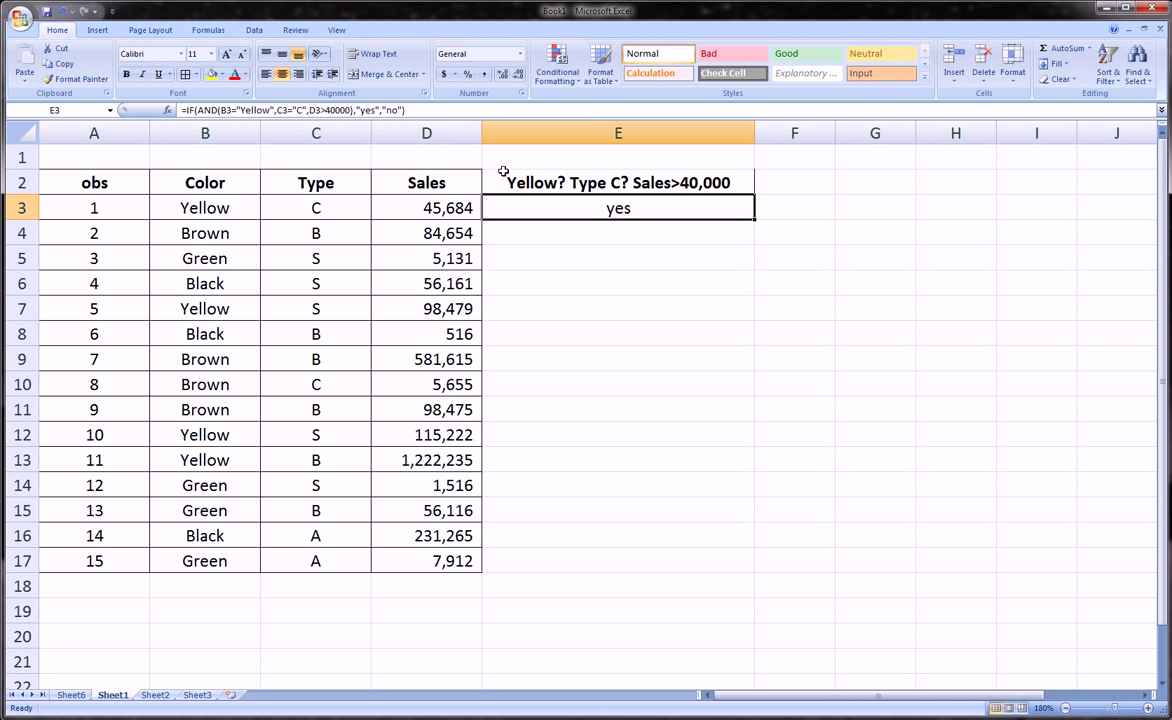
Fill the IF formula from E3 down through E17
double_click(756, 220)
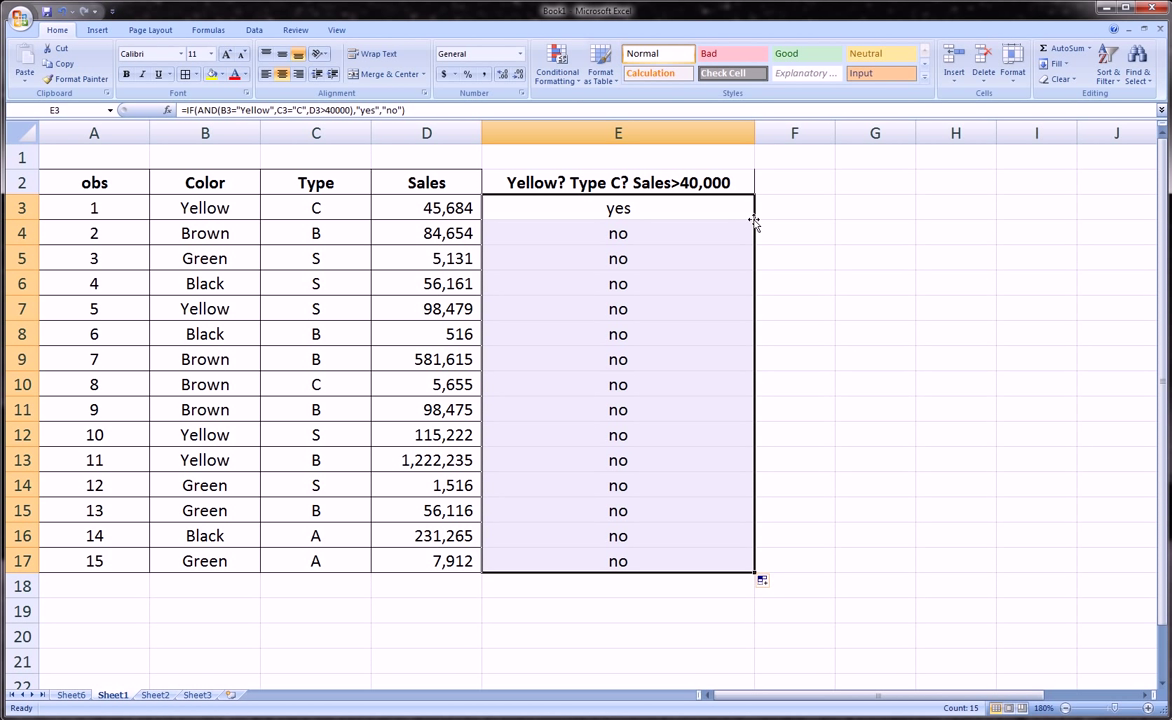
key(ctrl+z)
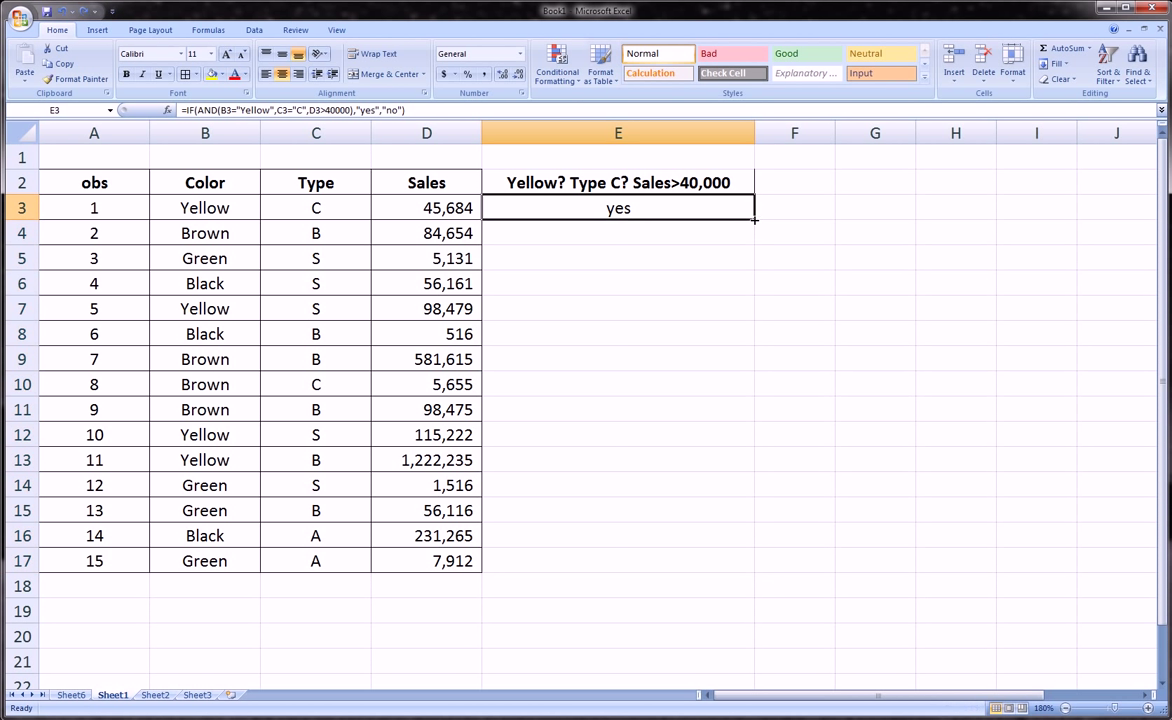
drag(755, 220, 748, 564)
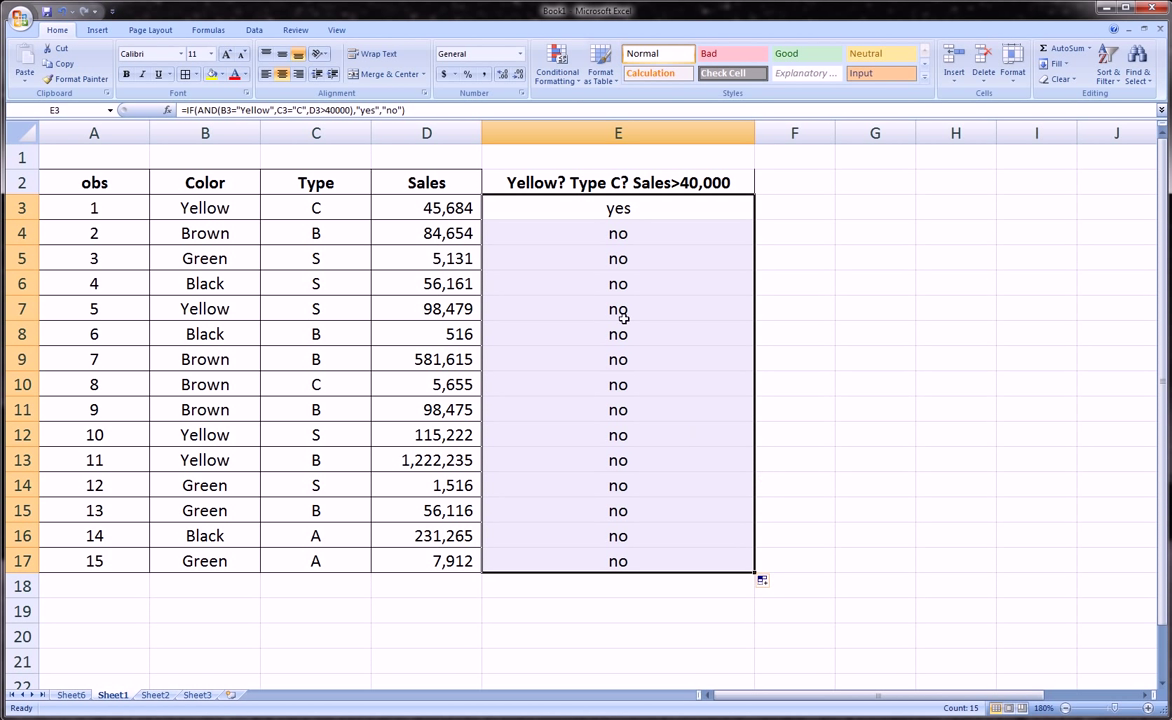
Compare the color and type of records 2 to 5 with their formula results in column E
drag(640, 239, 663, 553)
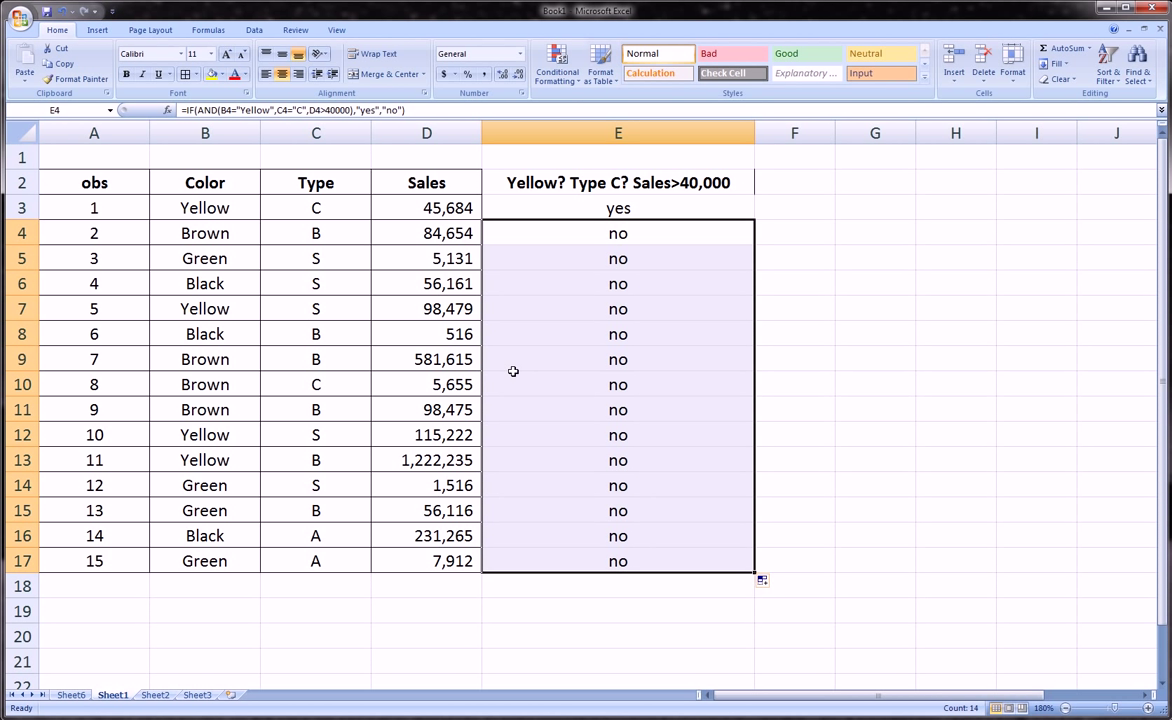
click(215, 232)
click(641, 228)
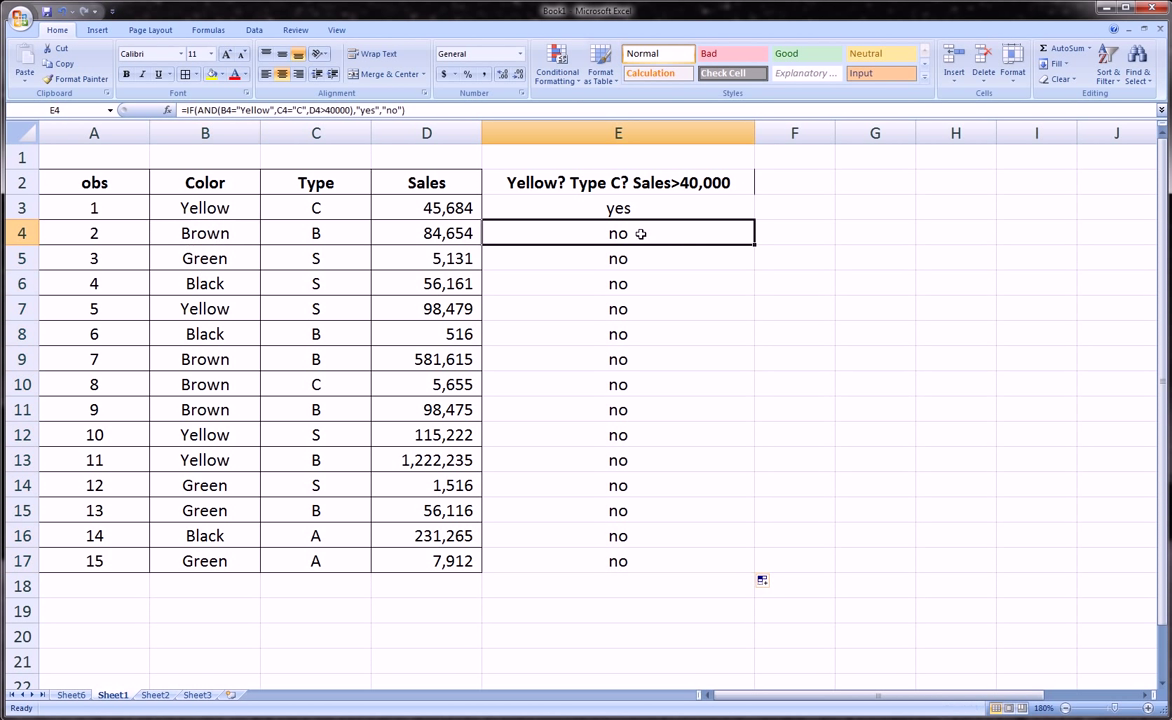
click(231, 235)
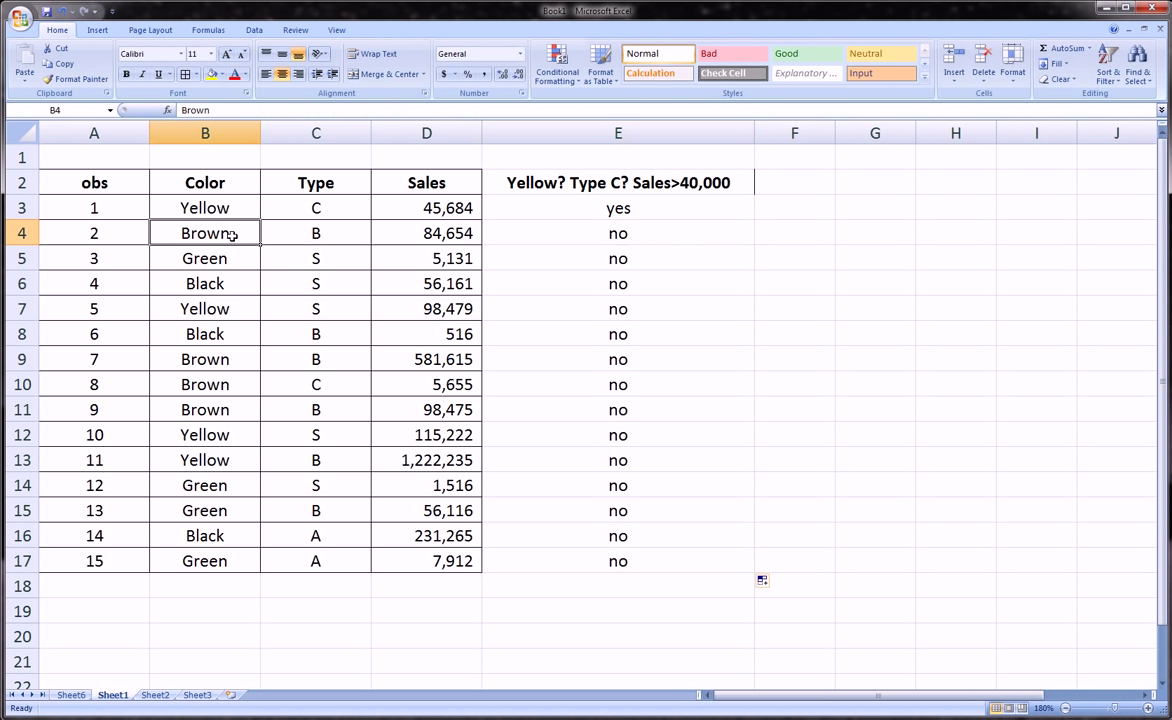
click(625, 232)
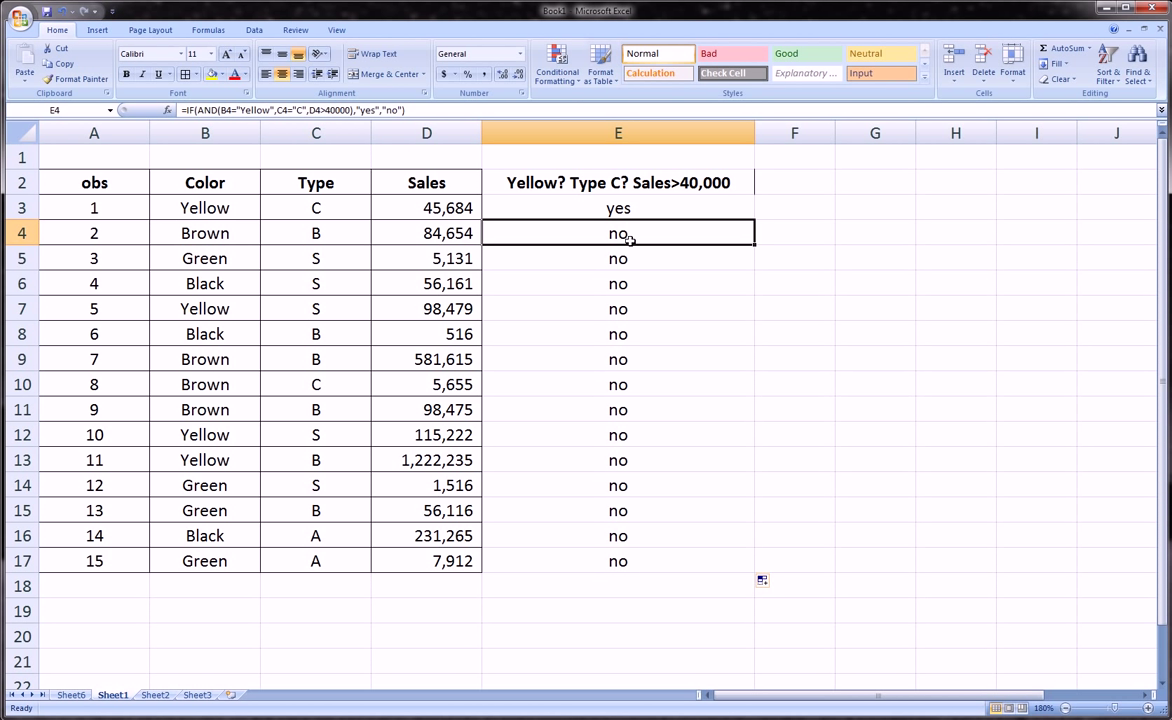
click(231, 255)
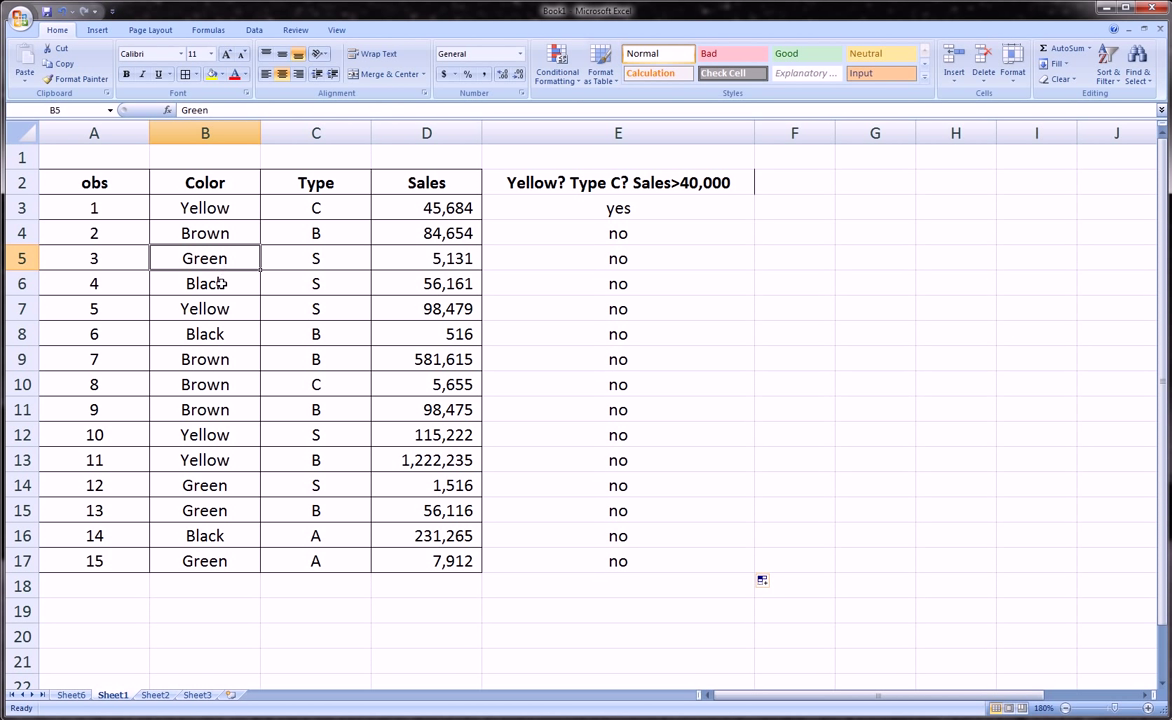
click(220, 284)
click(224, 311)
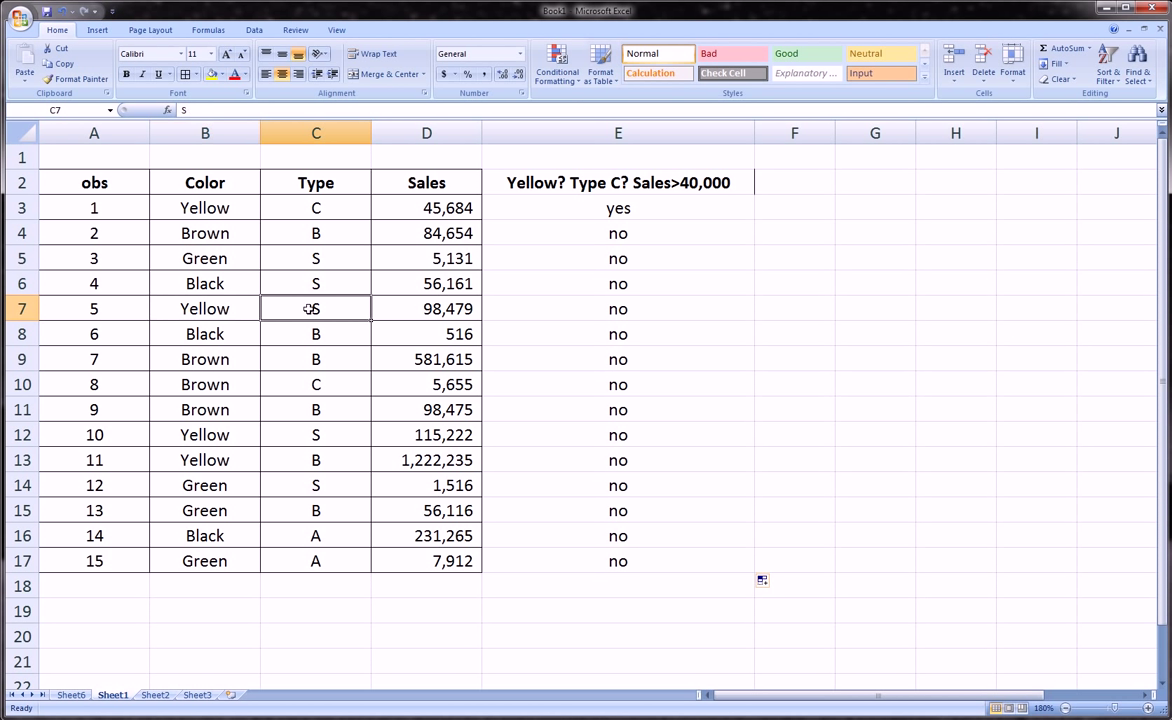
click(590, 305)
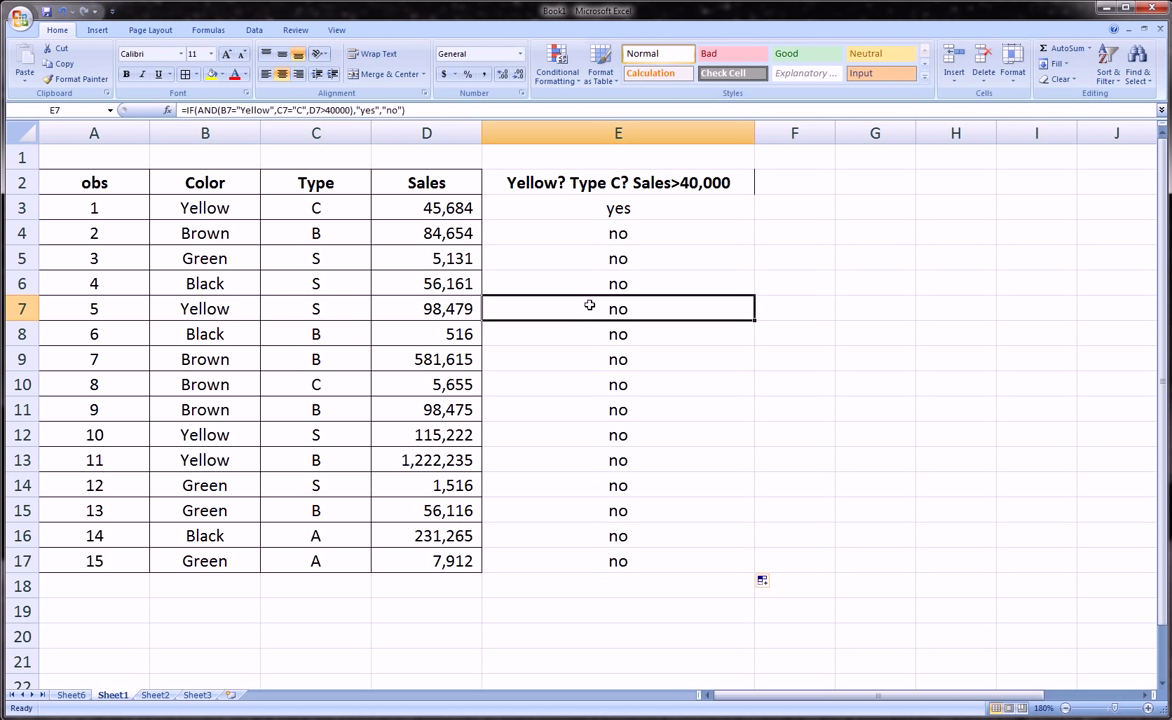
Check the colors of records 6 to 15, and the type of the yellow ones, against the formula's criteria
click(224, 337)
click(222, 363)
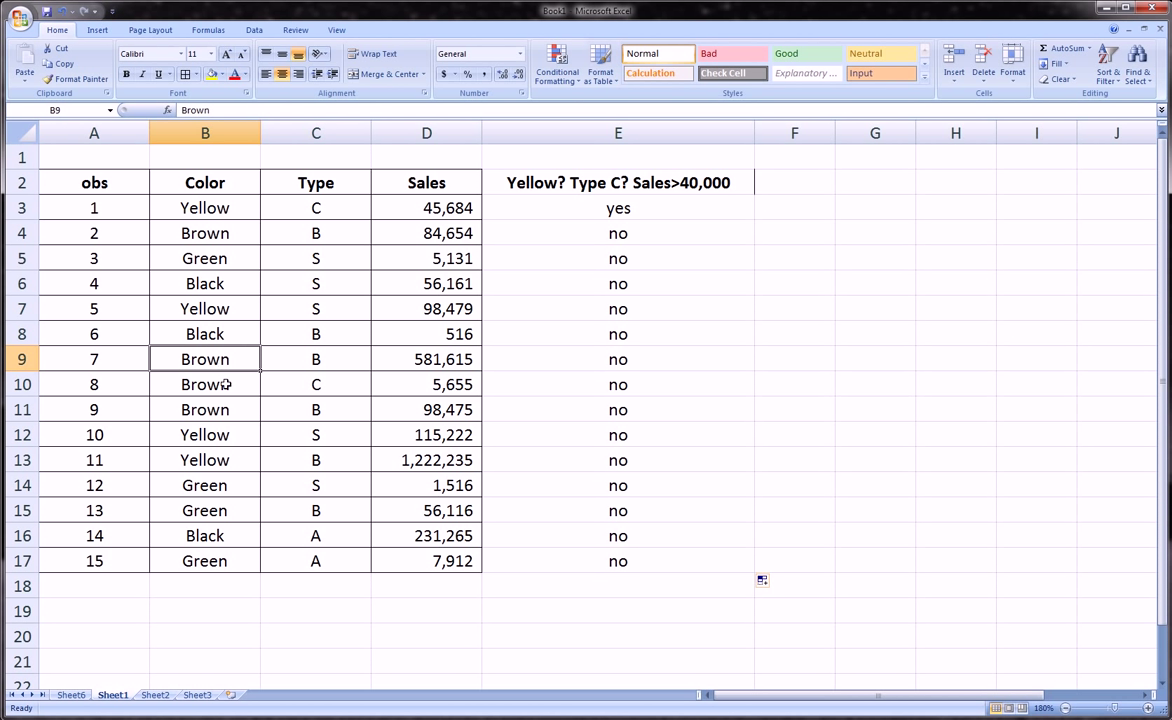
click(216, 382)
click(227, 412)
click(230, 435)
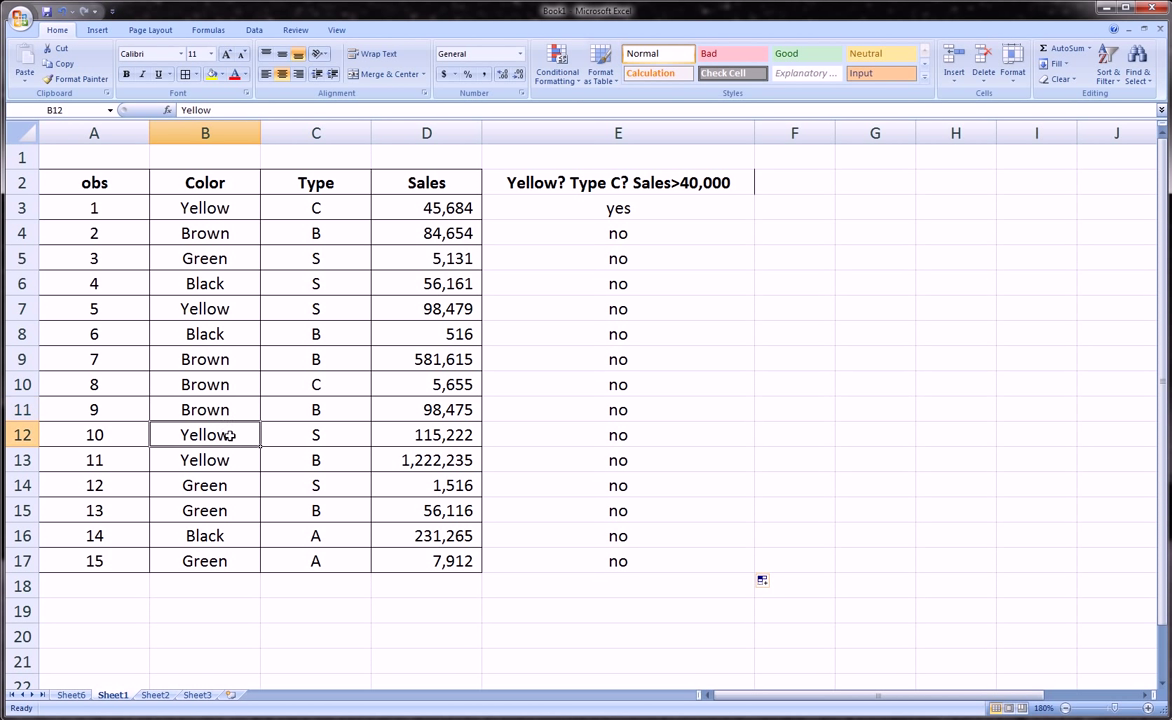
click(334, 439)
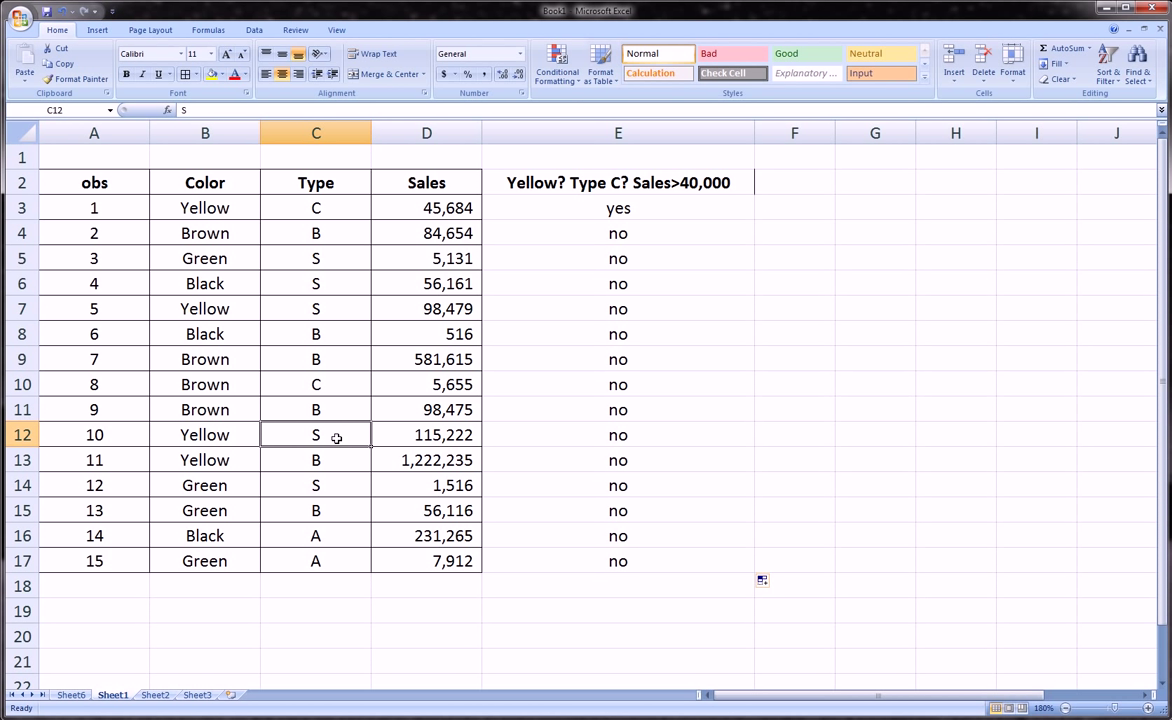
click(212, 458)
click(328, 465)
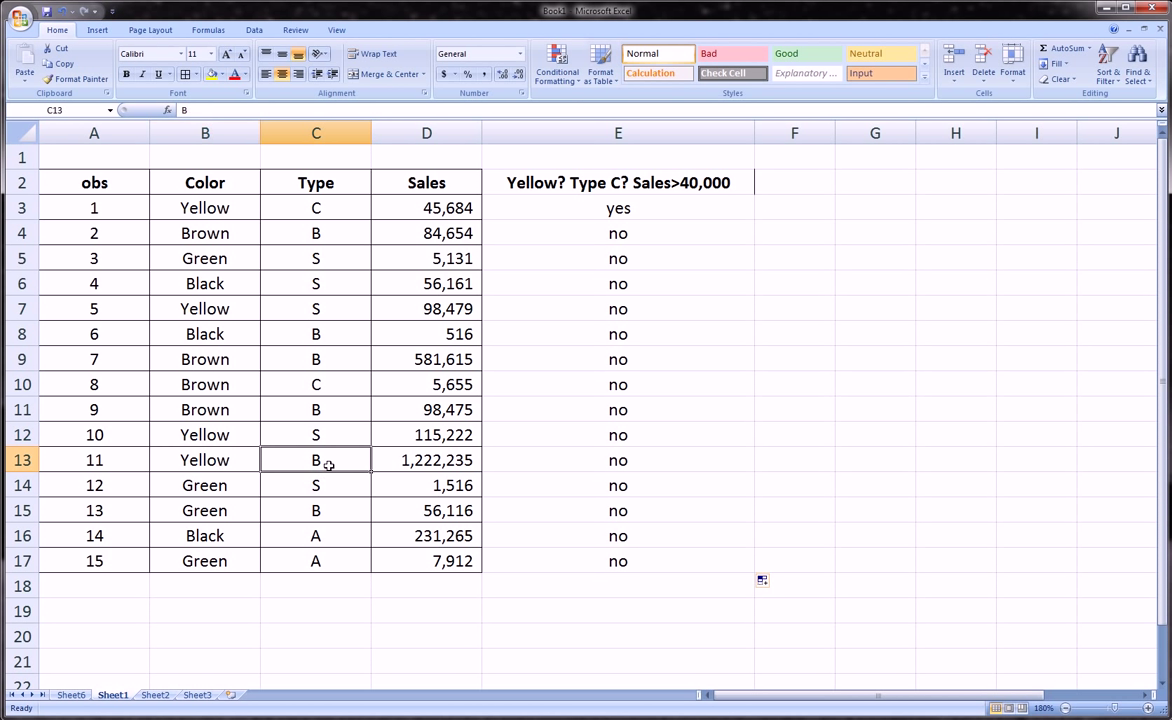
click(217, 484)
click(214, 512)
click(217, 535)
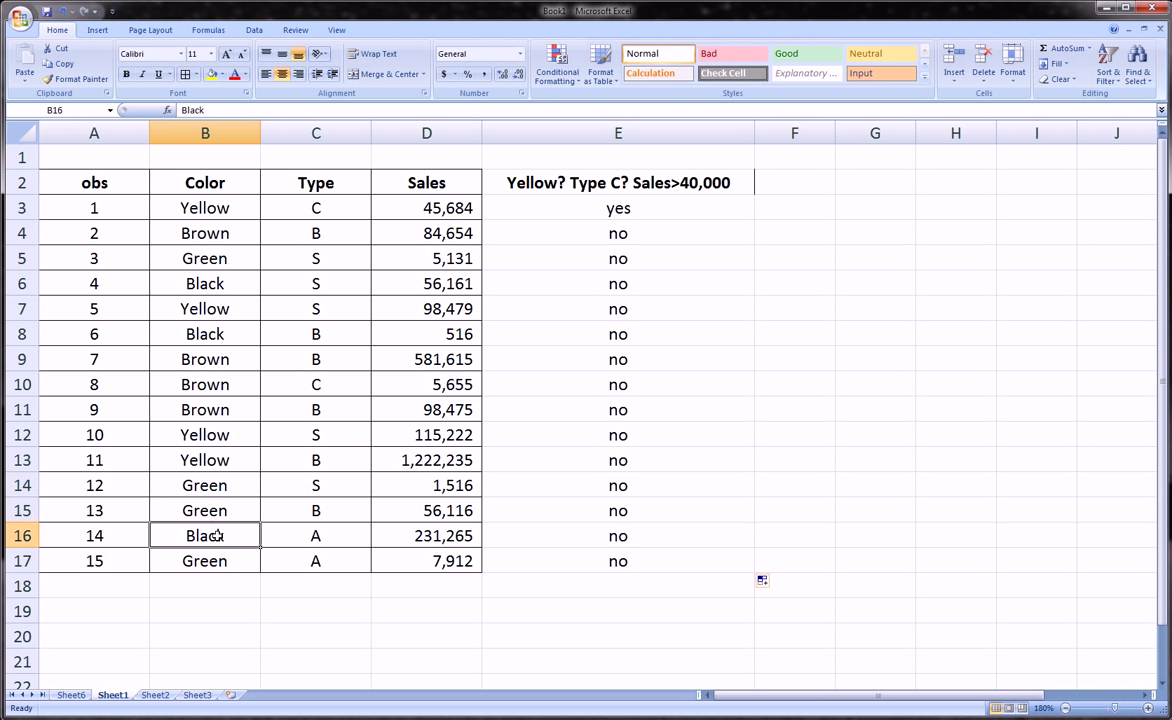
click(214, 560)
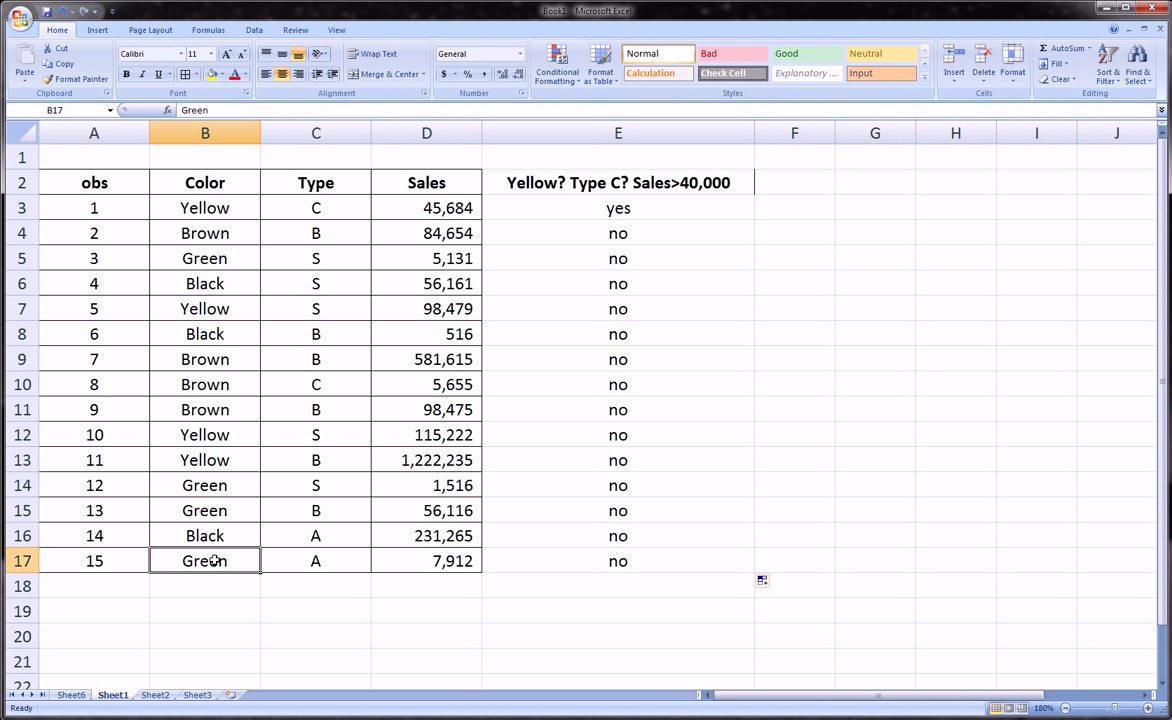
Change the type of record 11 in cell C13 to C
click(335, 460)
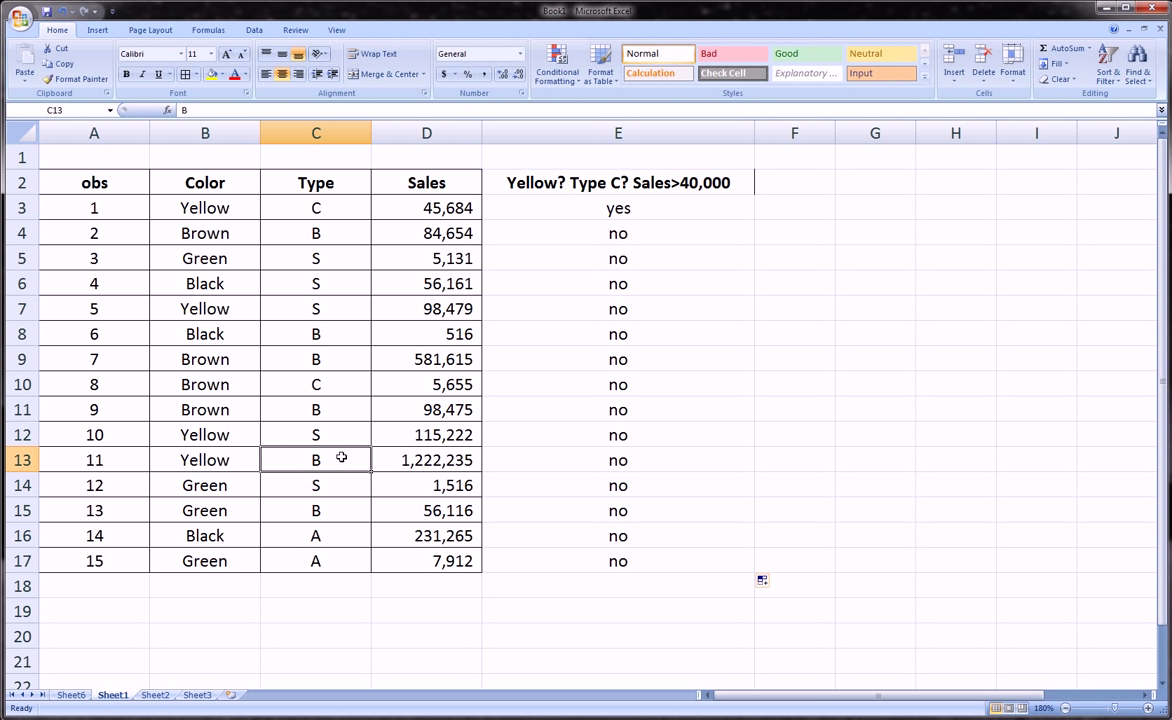
text(C)
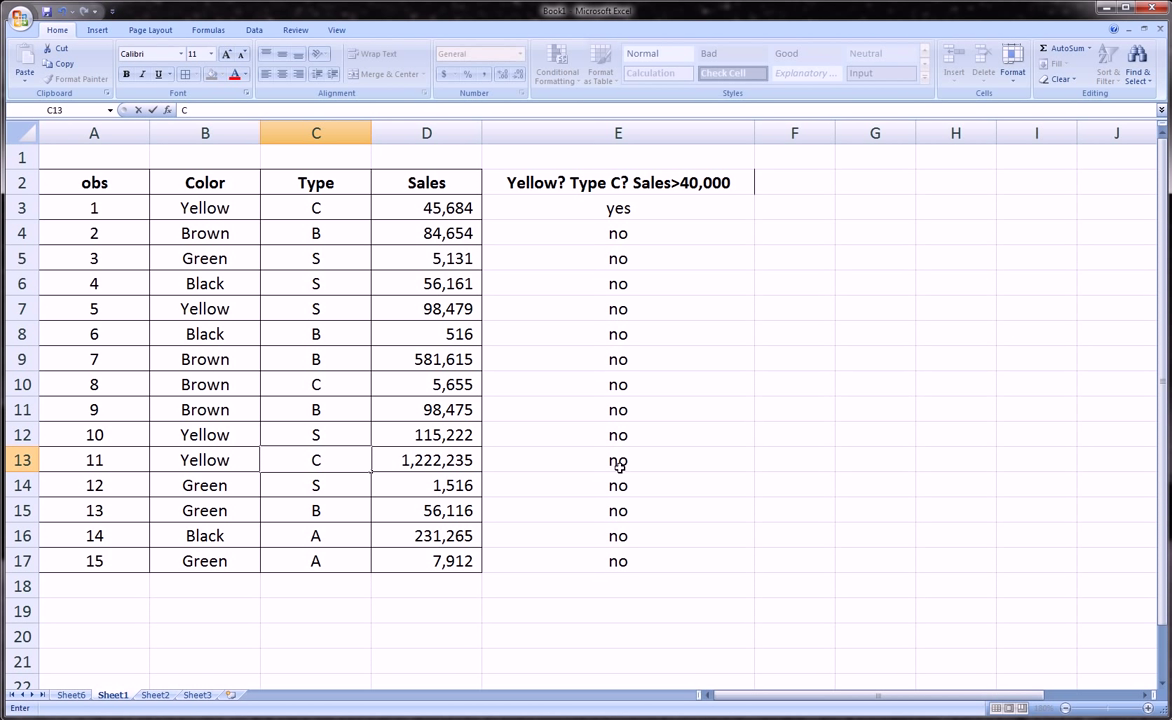
key(Return)
Set the sales of record 11 in cell D13 to 50 to test the sales condition
click(441, 461)
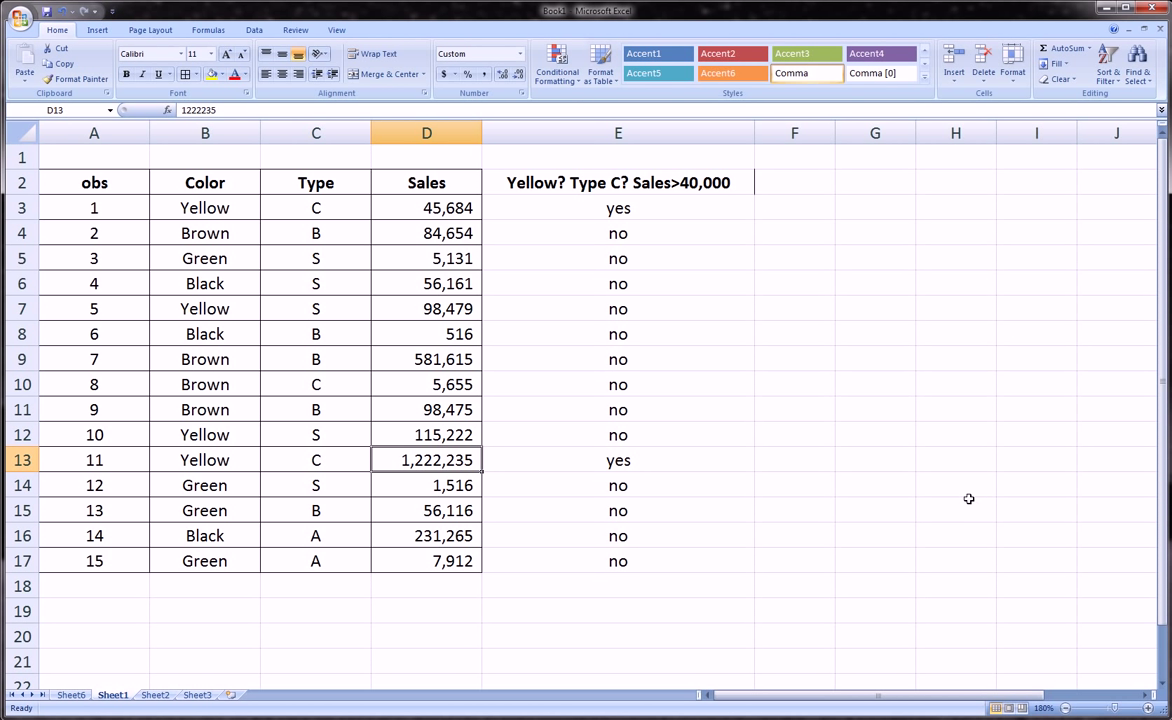
text(50)
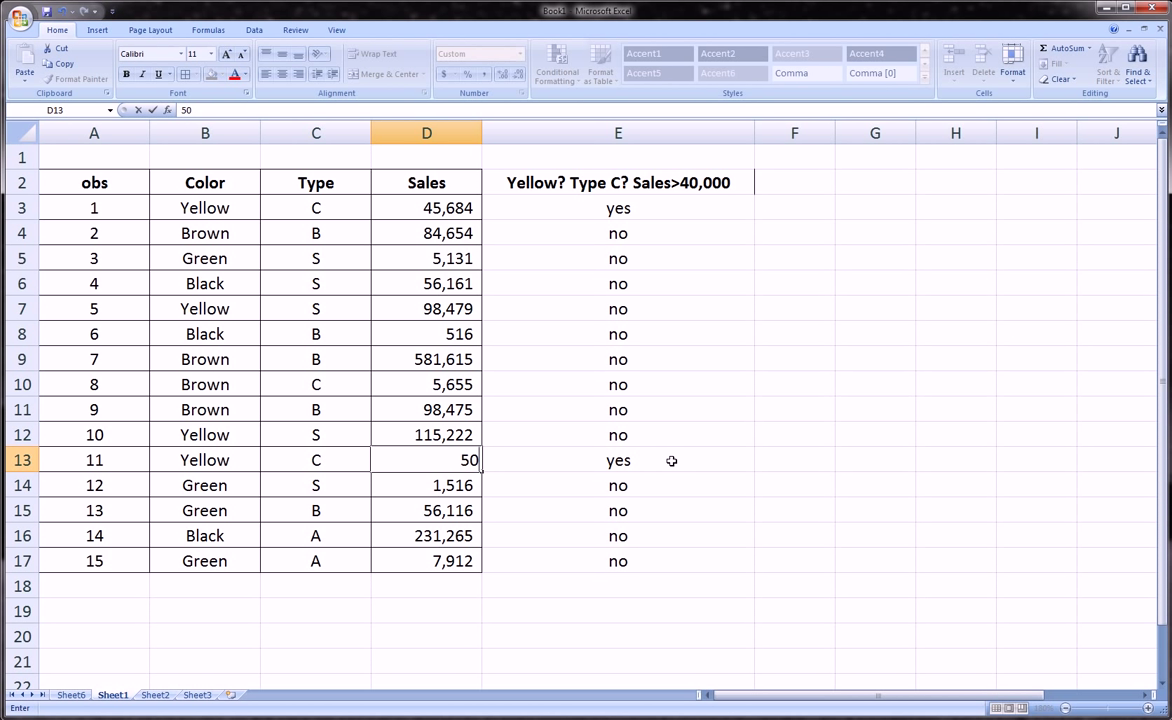
key(Return)
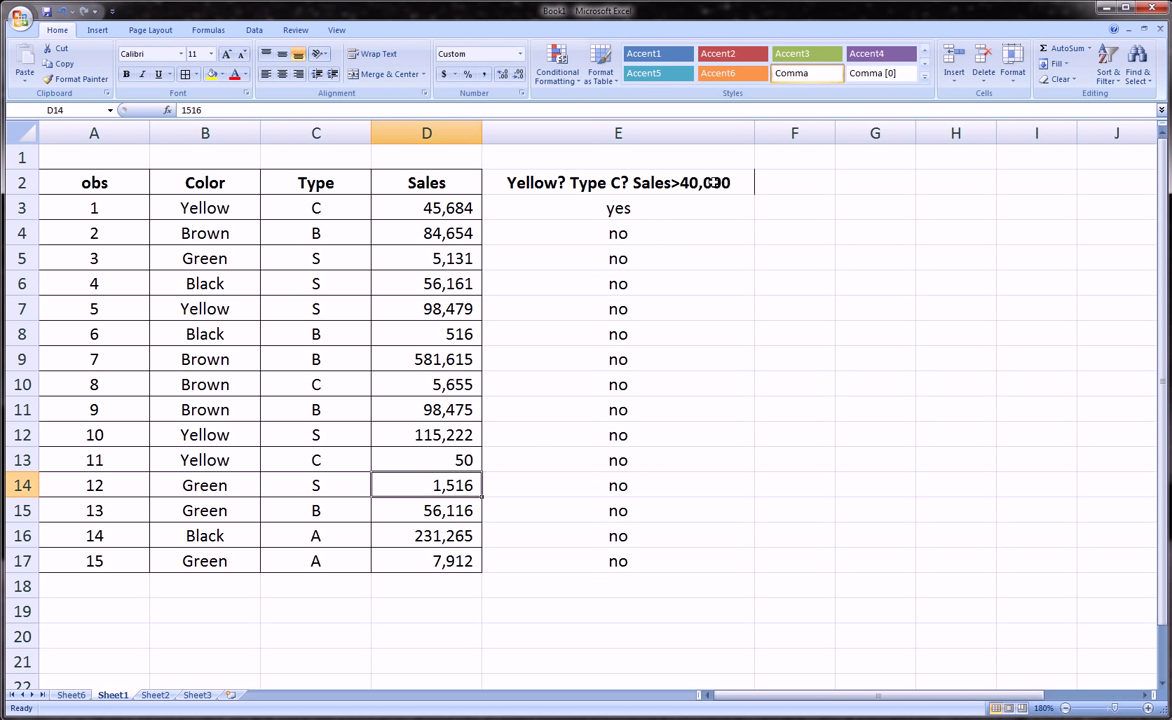
Set the sales of record 11 in cell D13 to 41000
click(464, 459)
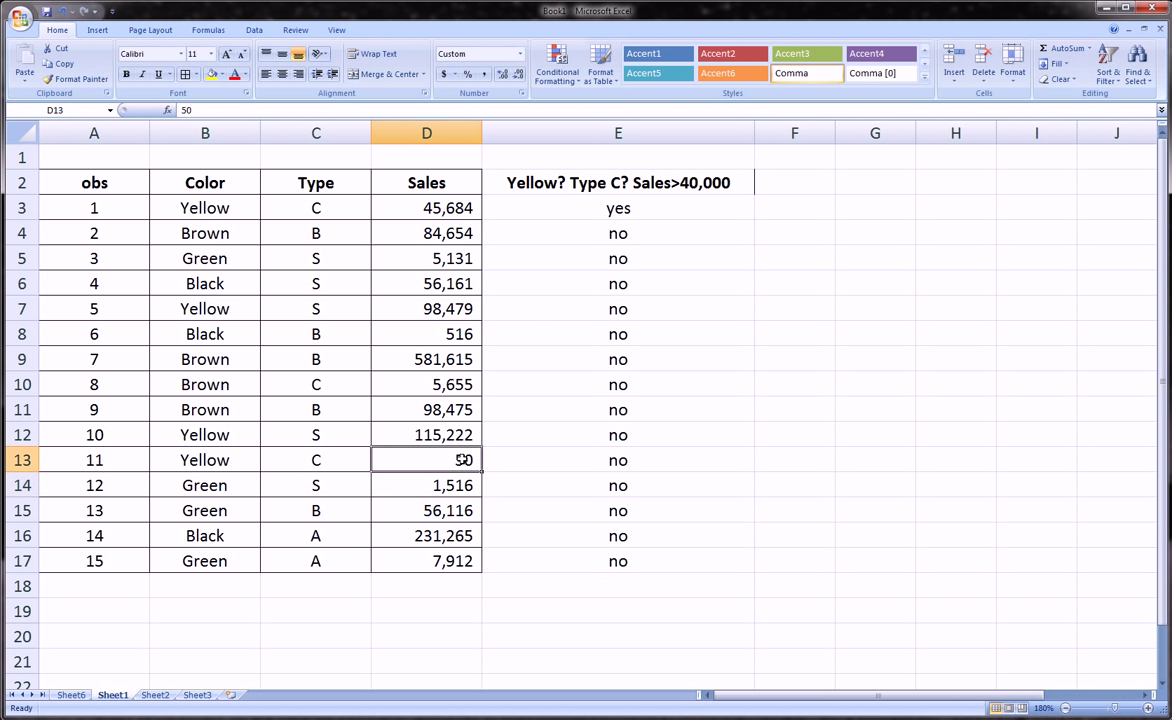
text(41000)
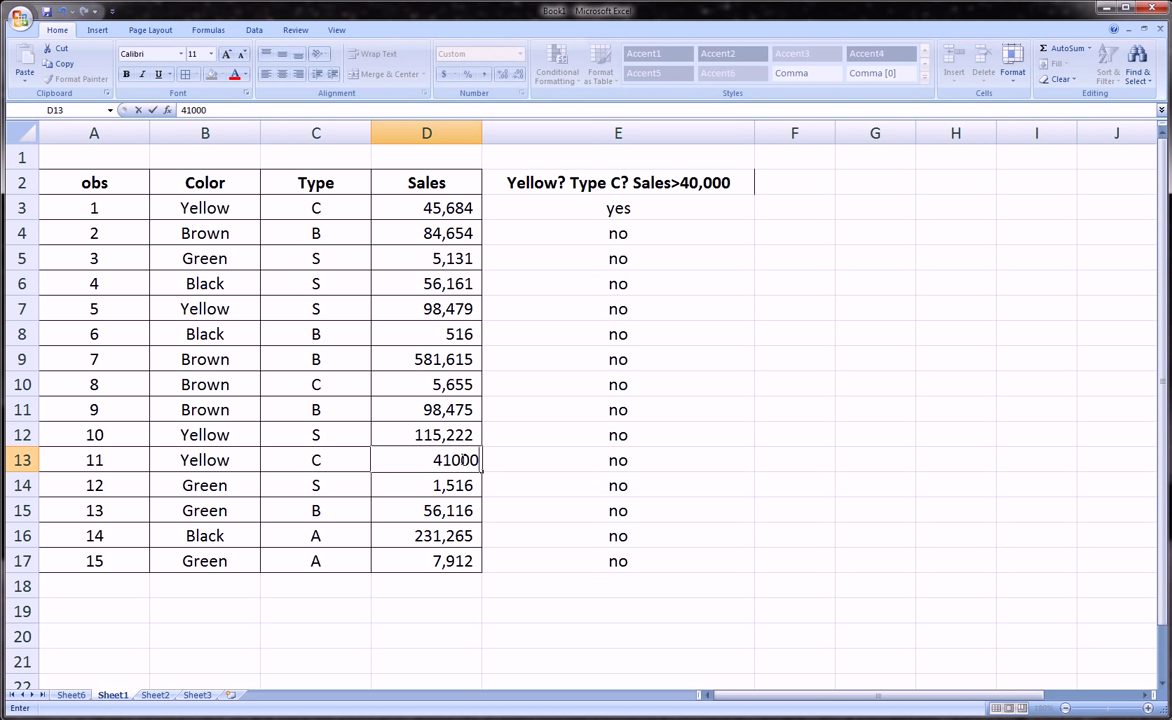
key(Return)
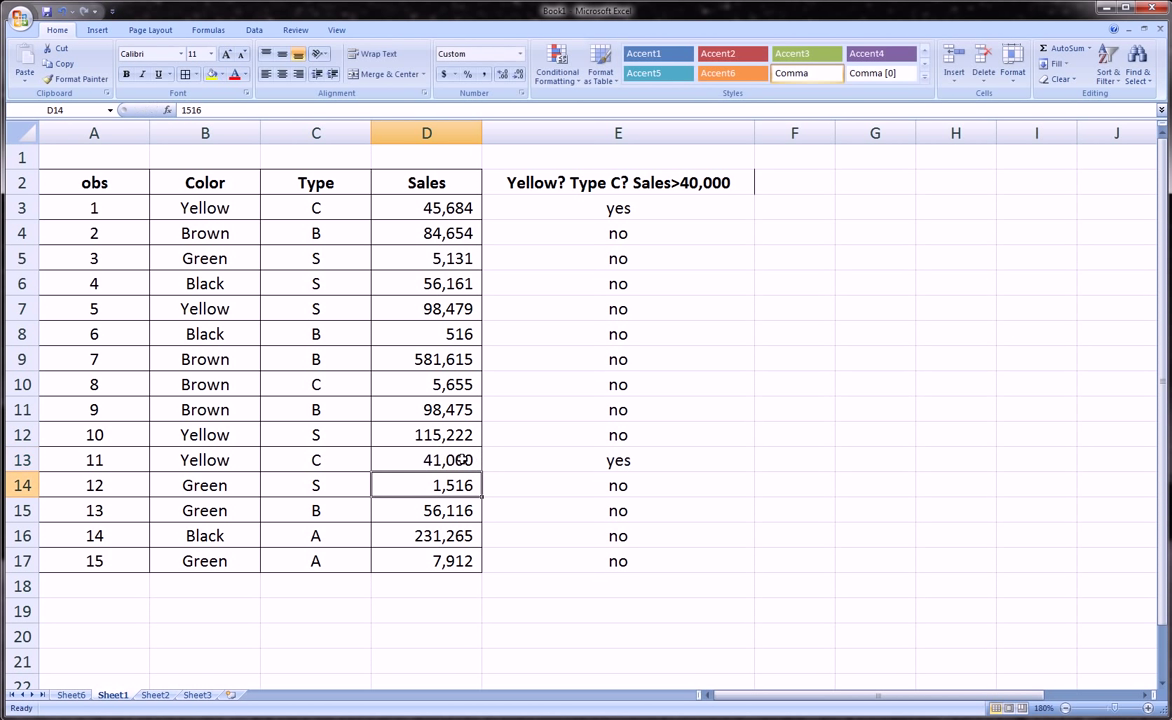
Shade the result cells E3:E17 with a light red theme fill color
drag(557, 200, 602, 552)
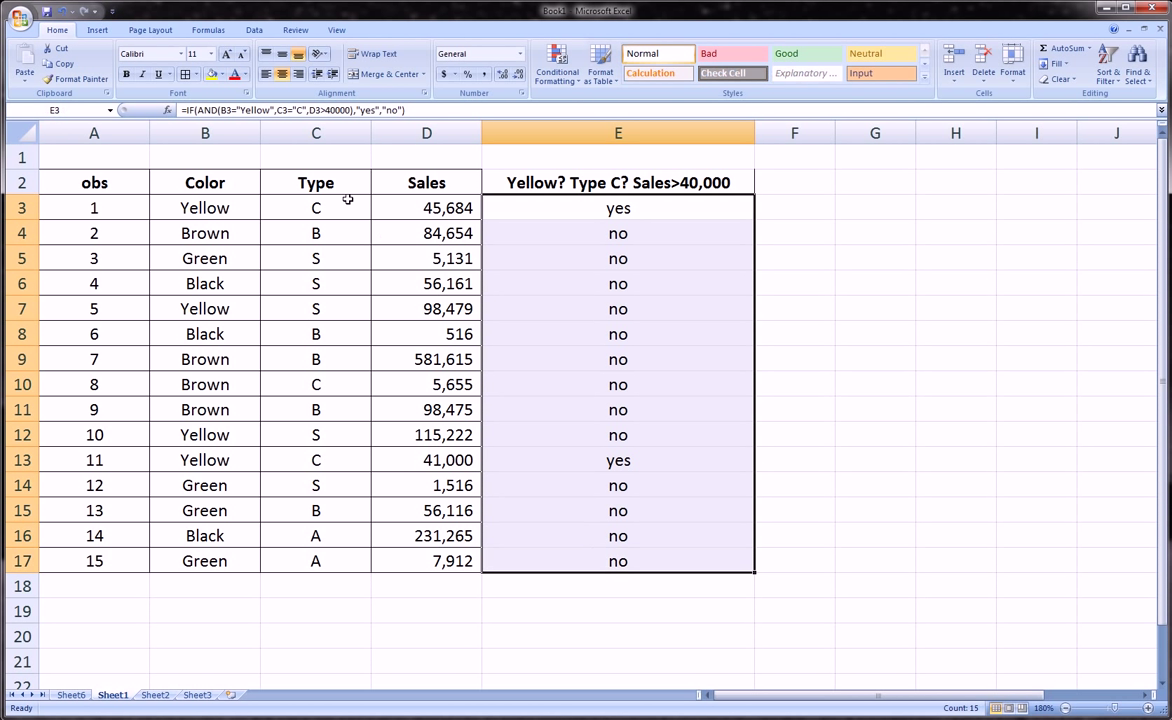
click(221, 75)
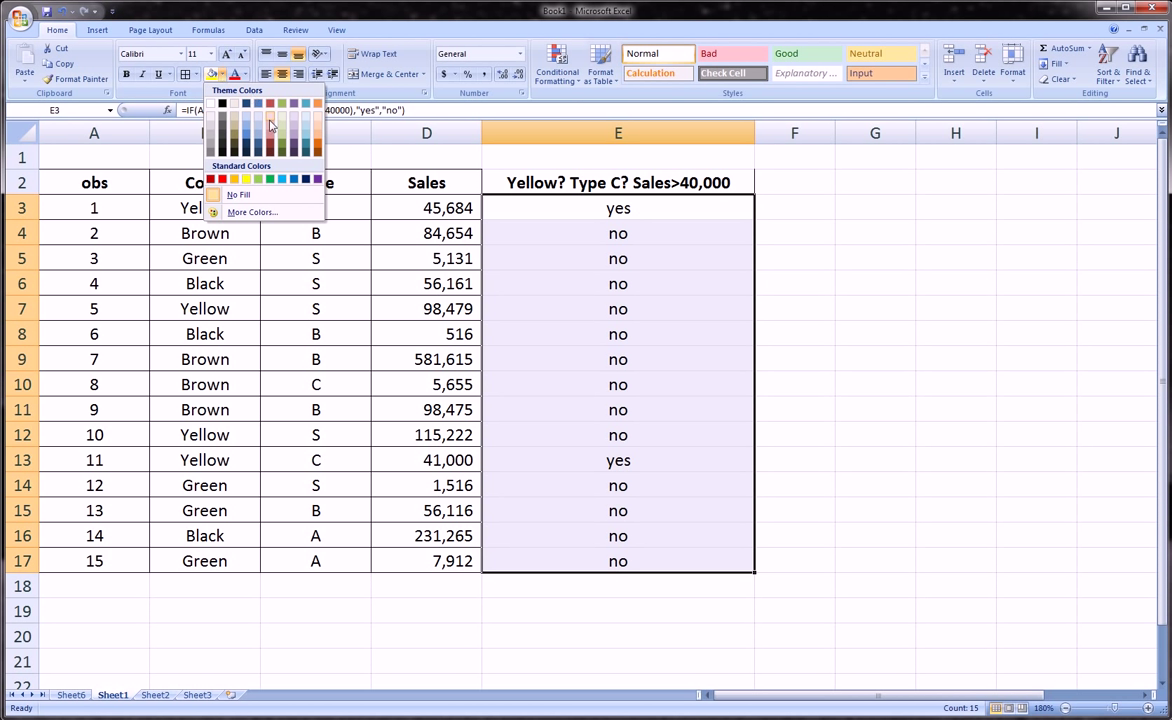
click(274, 131)
click(612, 225)
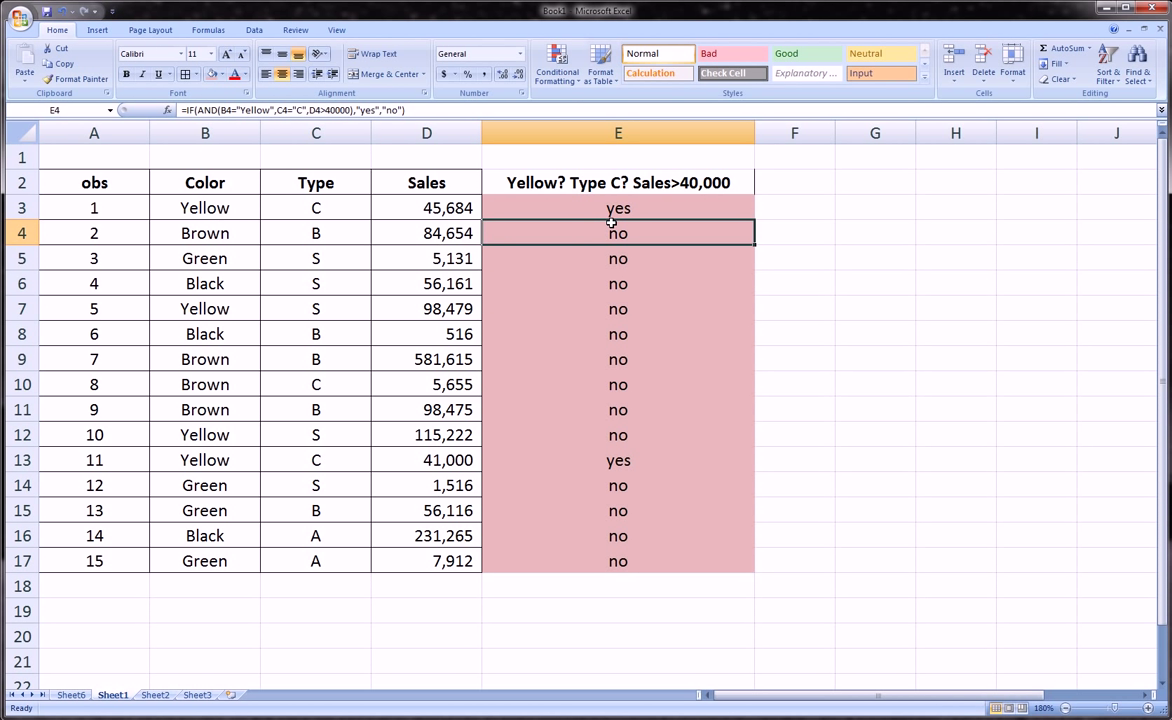